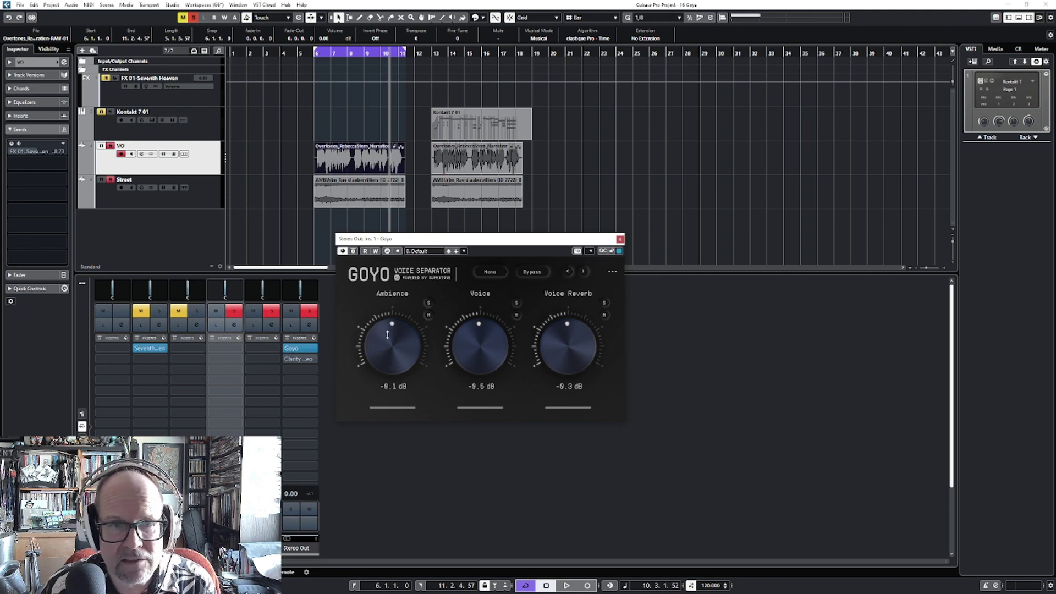
- Lower Goyo's Ambience to -11.5 dB and compare it against the bypassed sound
mouse_move(389, 337)
mouse_down()
mouse_move(384, 352)
mouse_move(395, 330)
mouse_up()
key(space)
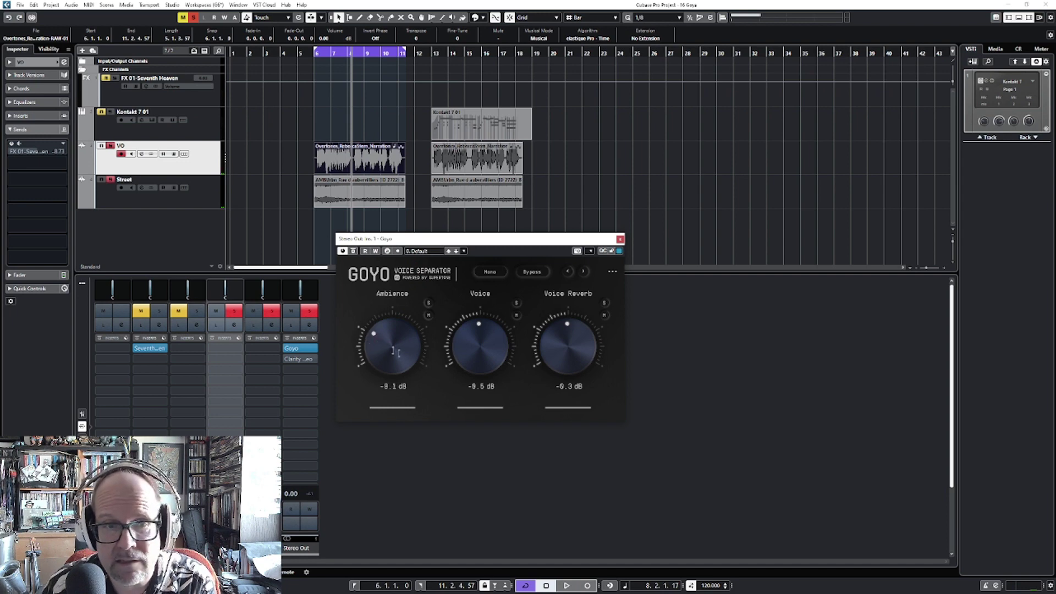
key(space)
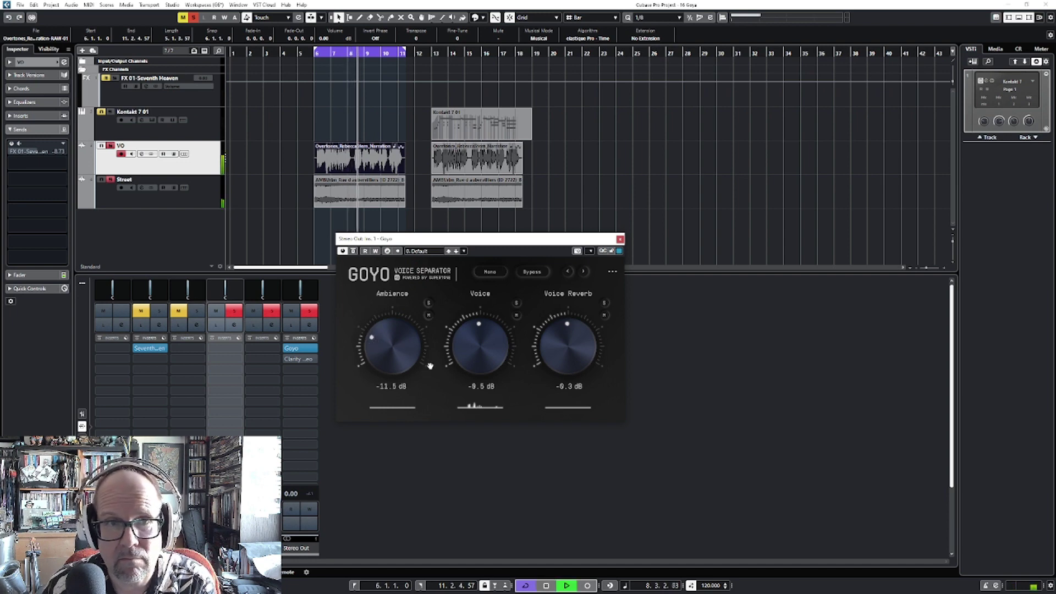
click(353, 251)
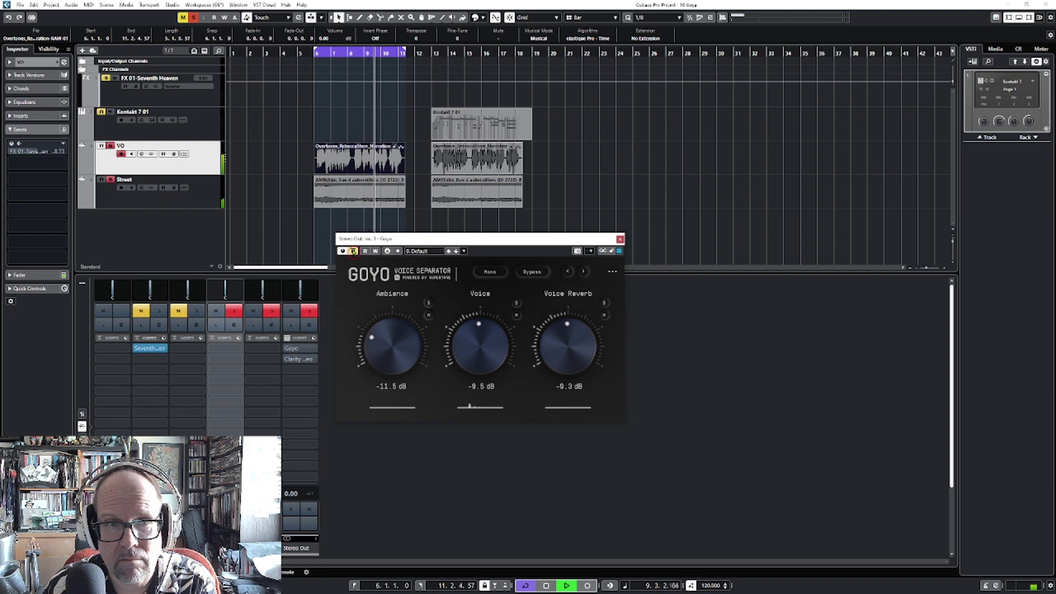
click(353, 251)
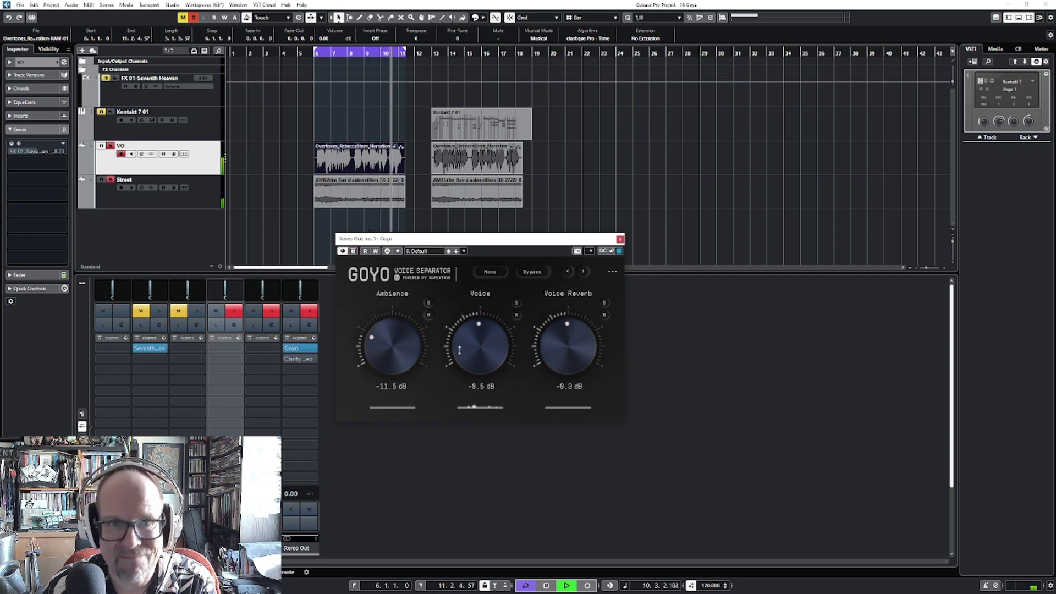
- Raise Goyo's Voice to 1.5 dB, reset Voice Reverb to 0.0 dB, and open Clarity Vx
drag(473, 343, 477, 340)
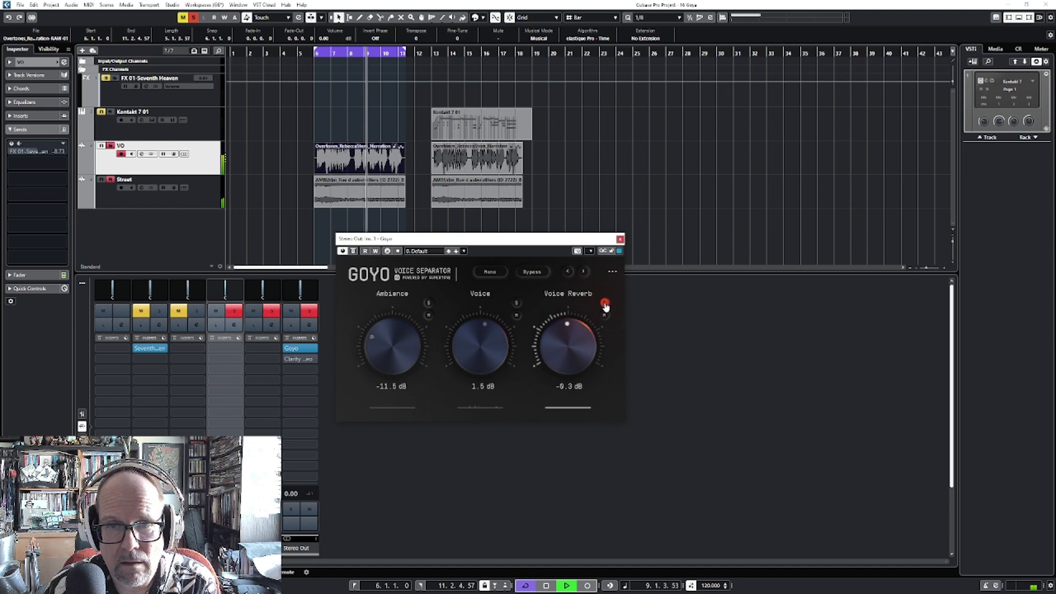
drag(591, 327, 589, 264)
double_click(546, 355)
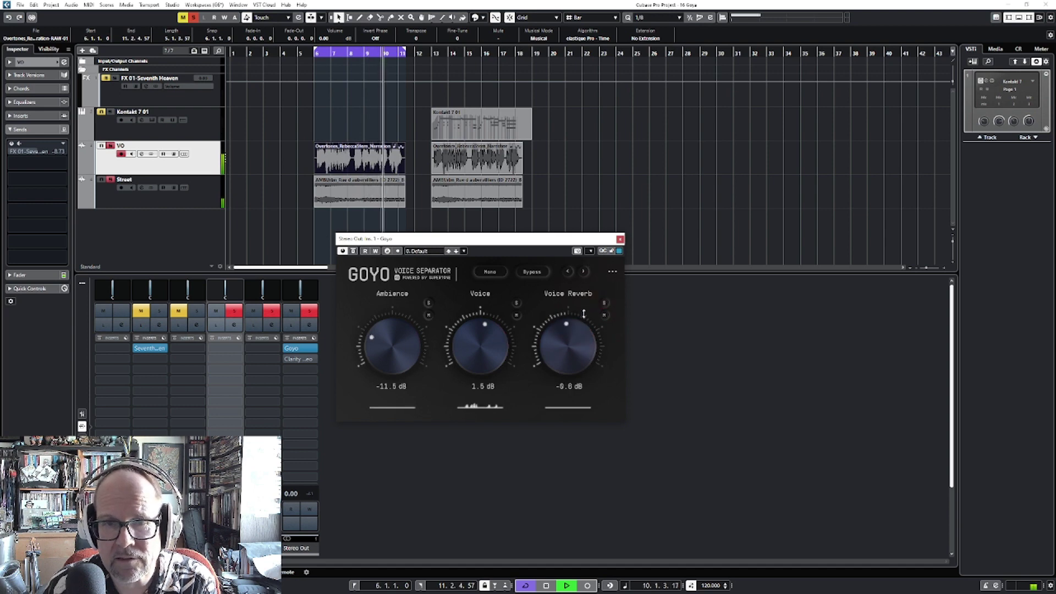
key(space)
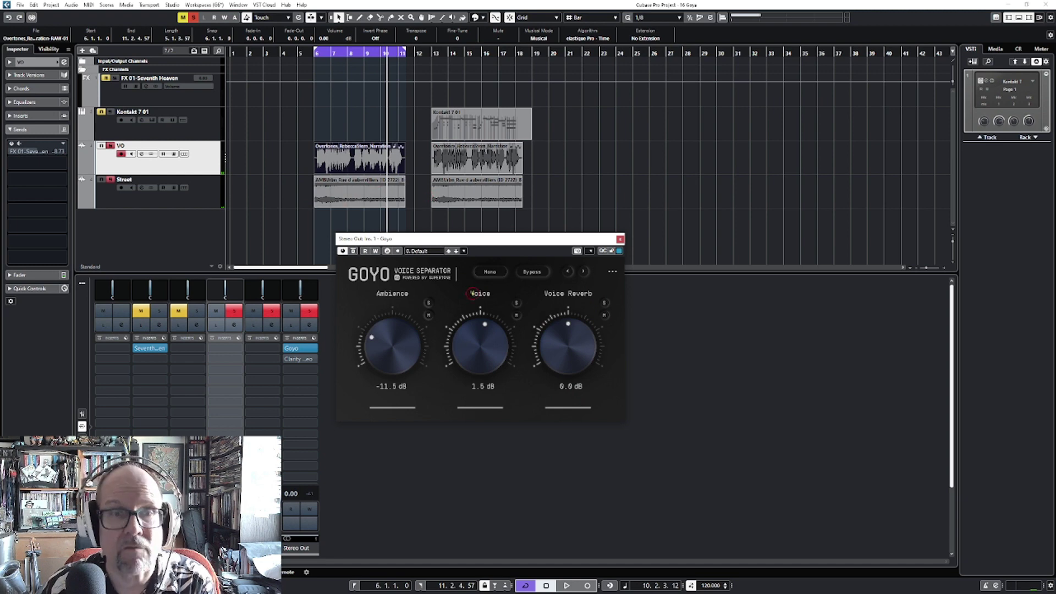
click(287, 359)
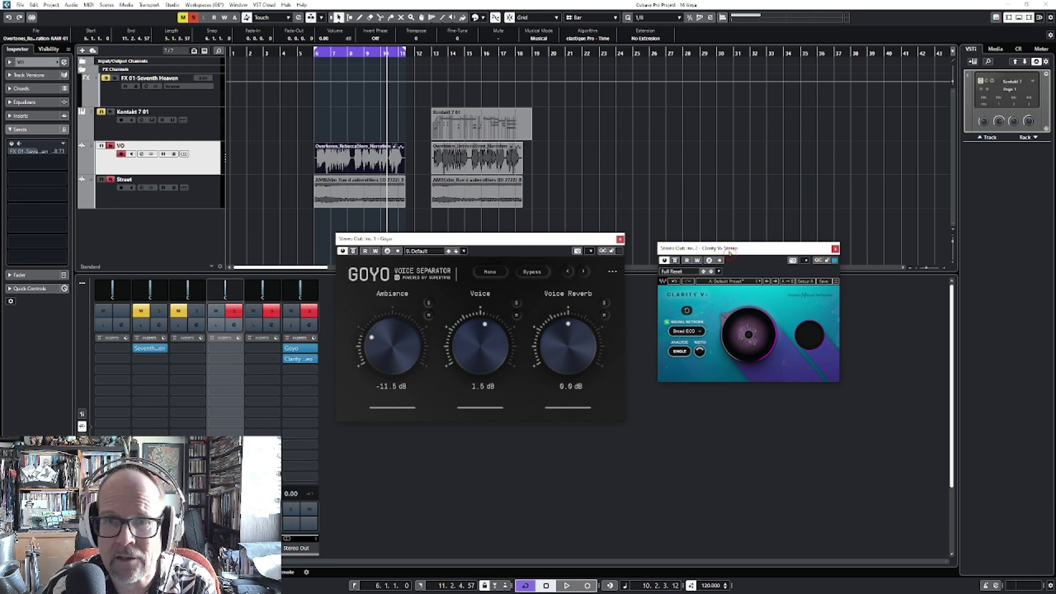
- Place Clarity Vx beside Goyo, bypass Goyo, and turn up the Clarity Vx cleanup amount while listening
drag(731, 250, 708, 242)
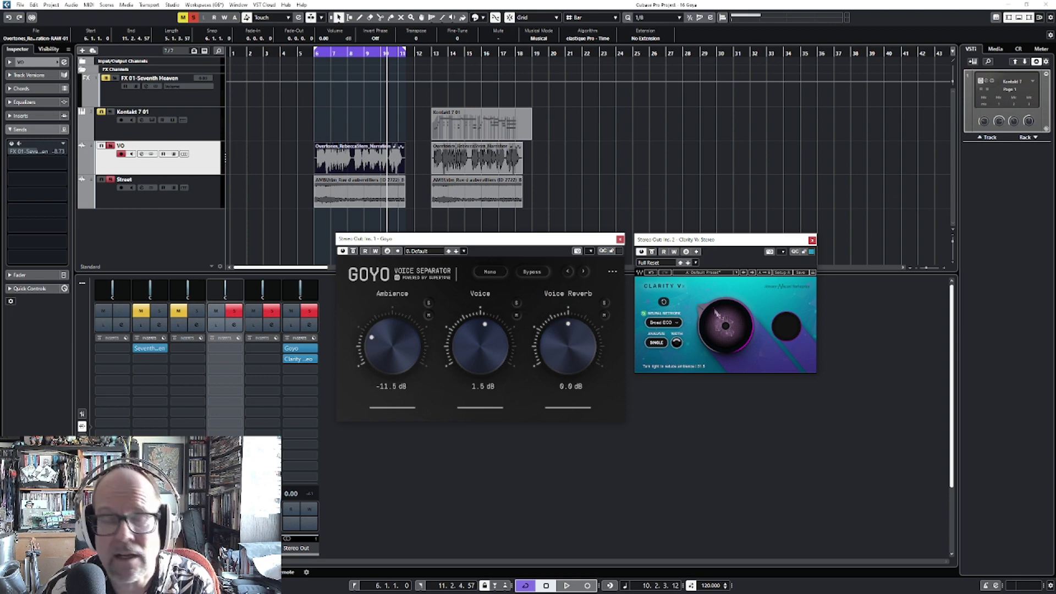
click(353, 251)
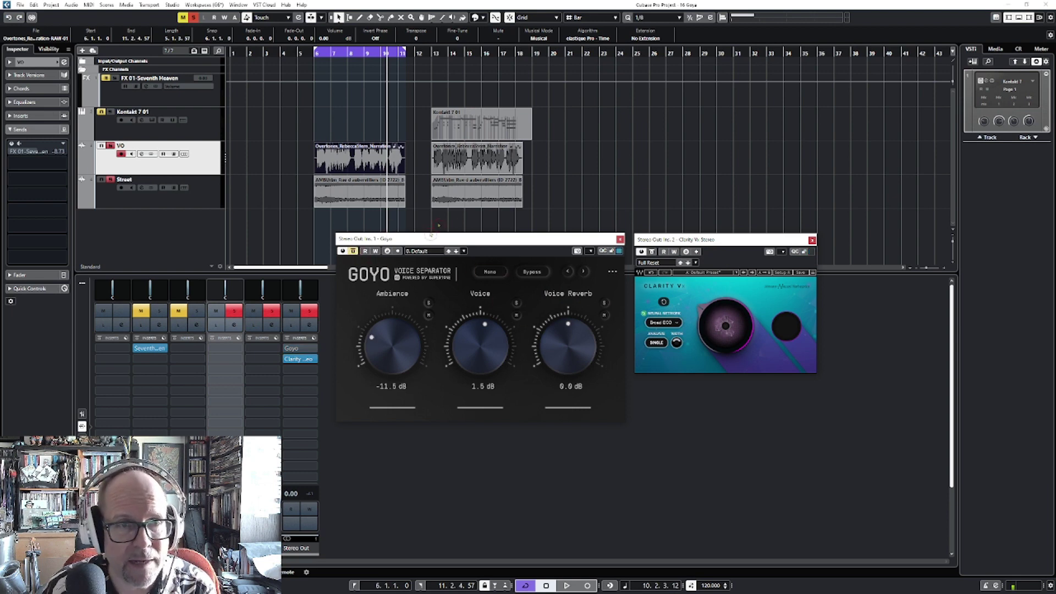
drag(734, 321, 710, 351)
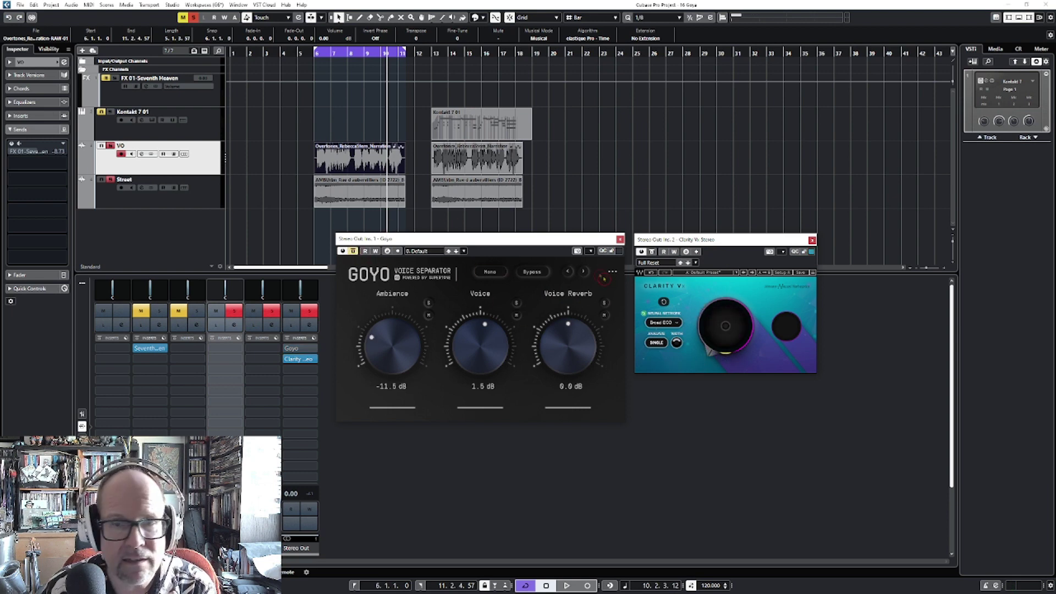
key(space)
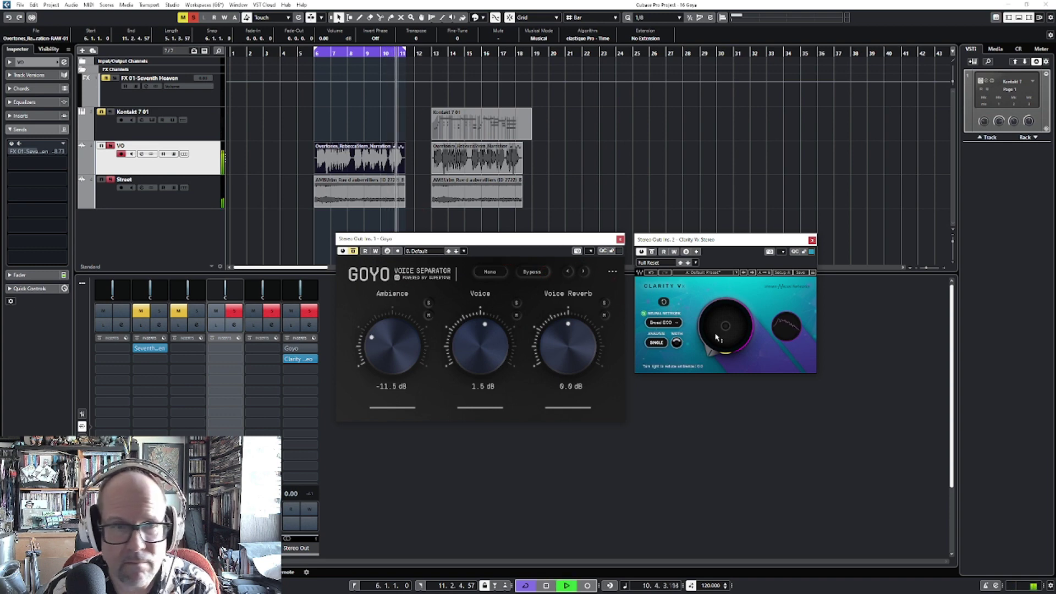
drag(710, 352, 714, 292)
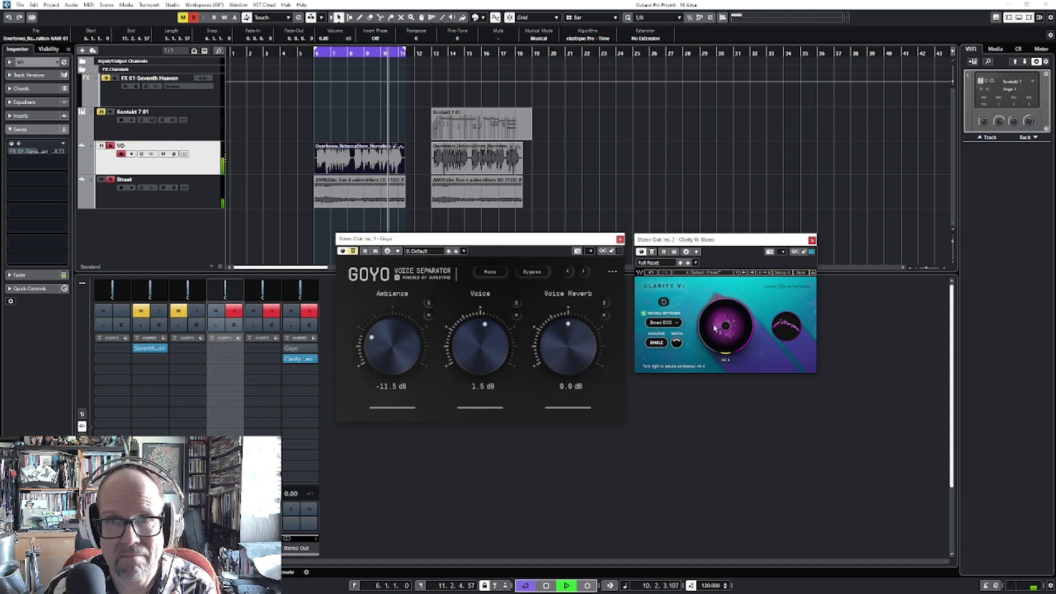
key(space)
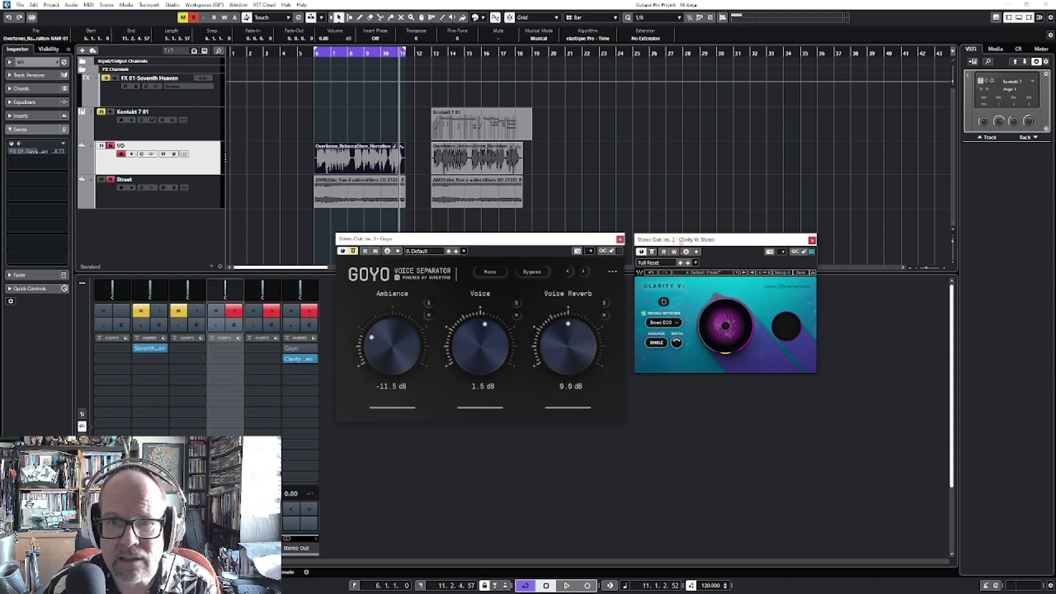
- Replay the passage, then bring Goyo's window back to focus and nudge it slightly left
key(space)
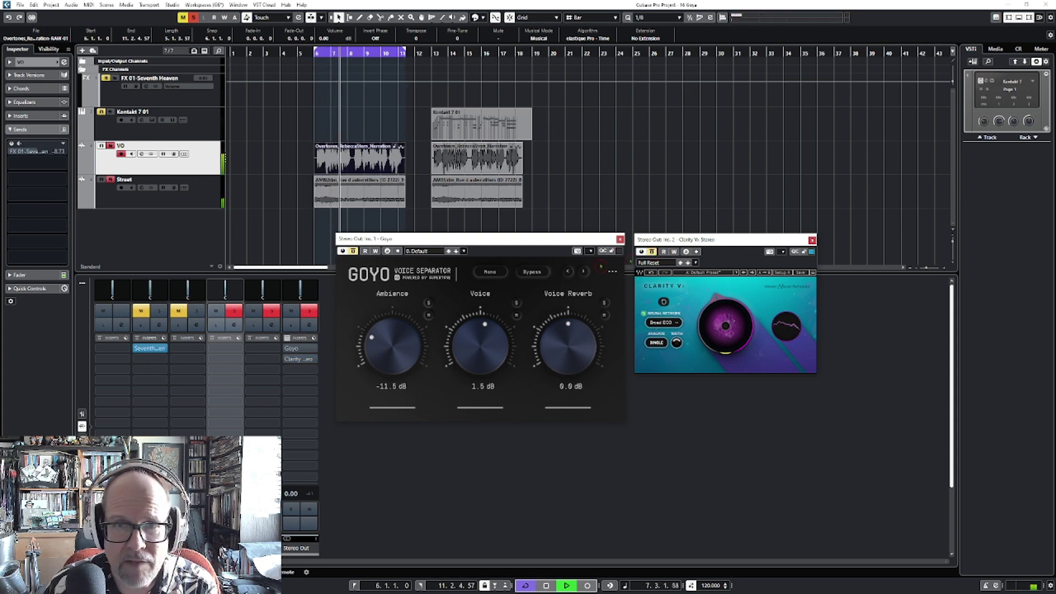
click(598, 237)
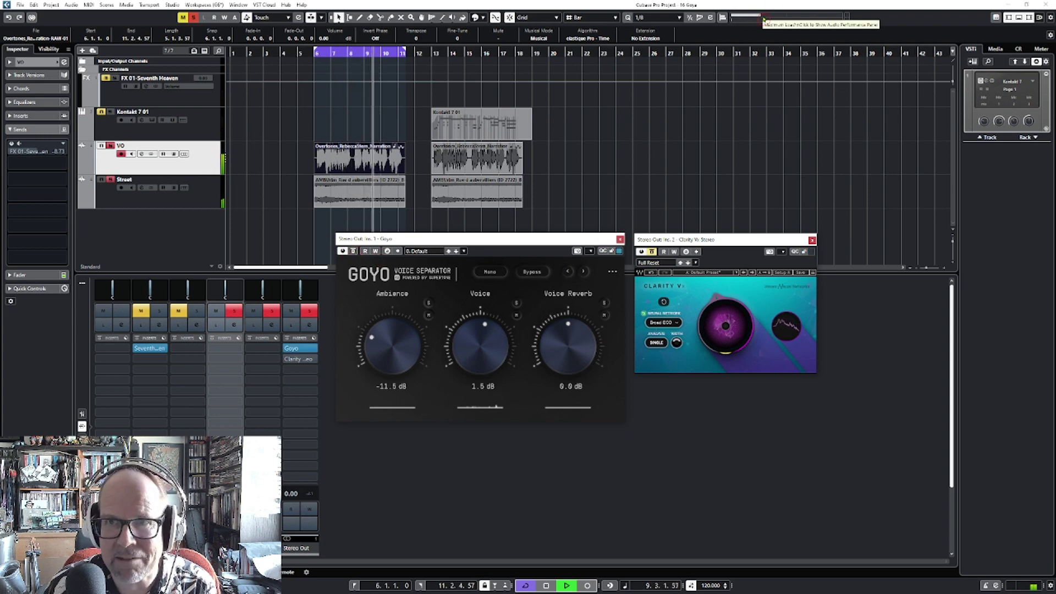
key(space)
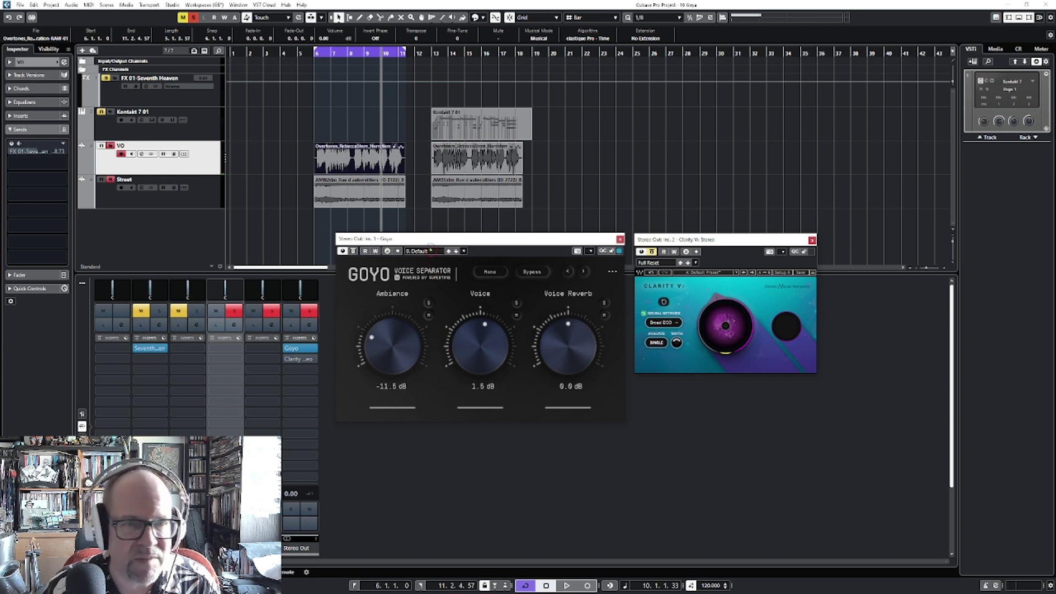
drag(432, 241, 430, 241)
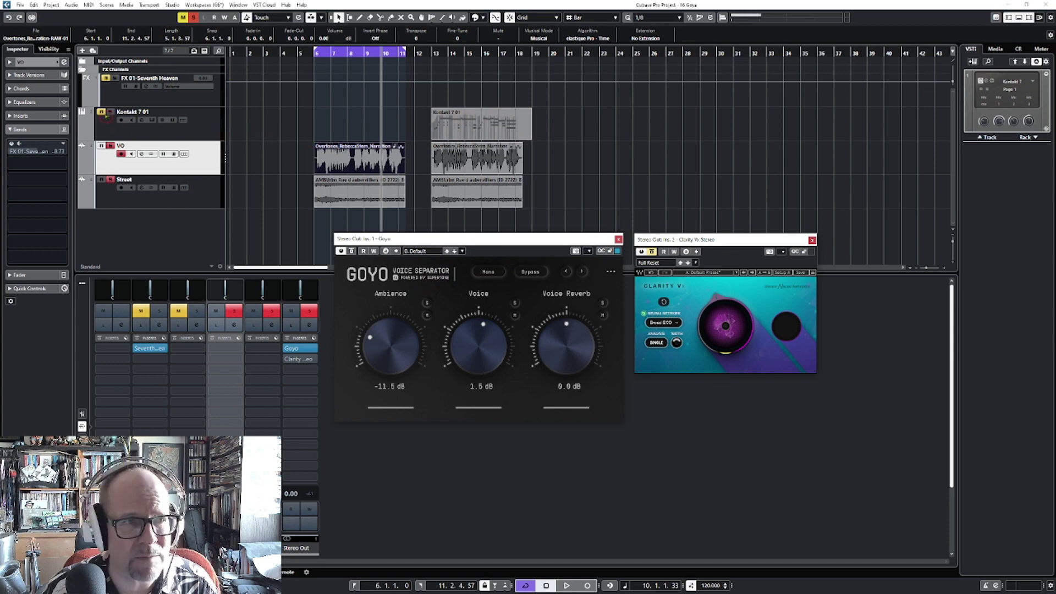
- Unmute the Kontakt 7 01 track, loop the events at bars 13–18, and mute them
click(101, 111)
drag(466, 100, 478, 187)
key(p)
key(7)
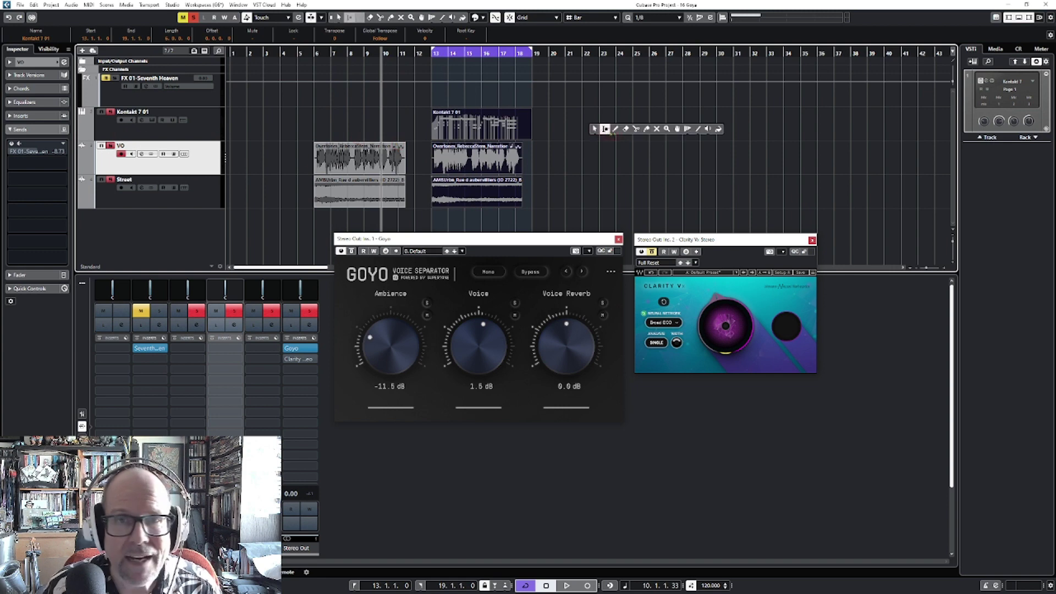
click(498, 164)
key(1)
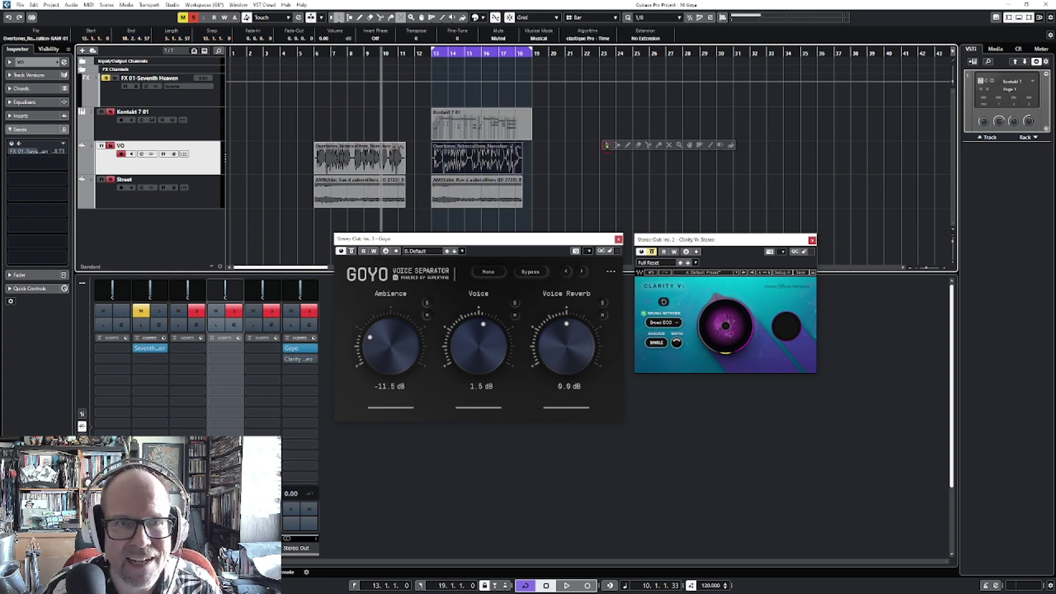
- Play from bar 13, nudging Goyo's Ambience up and Voice down to about -9.3 dB
click(433, 53)
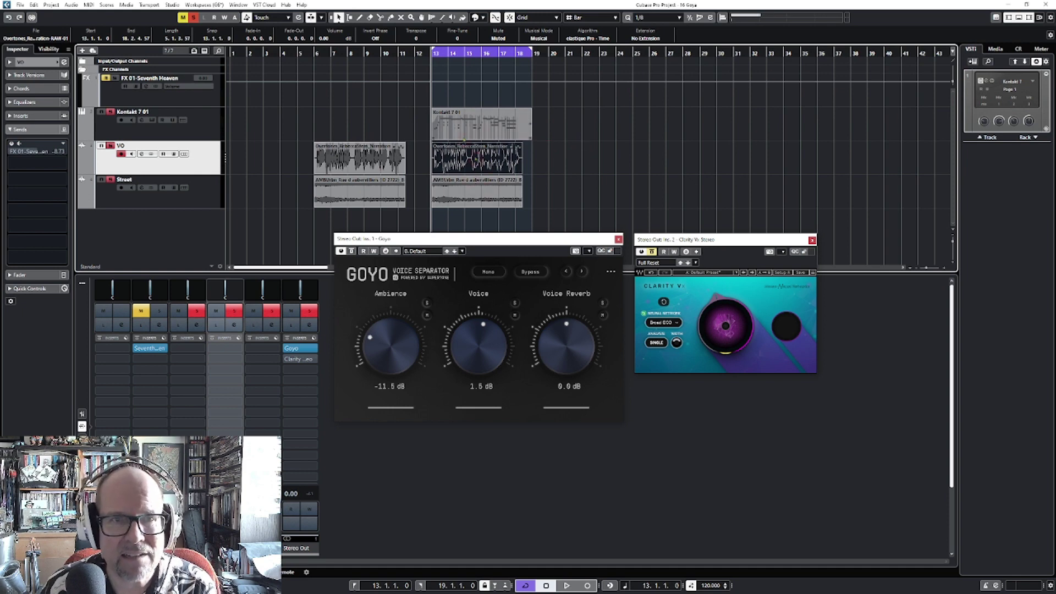
key(space)
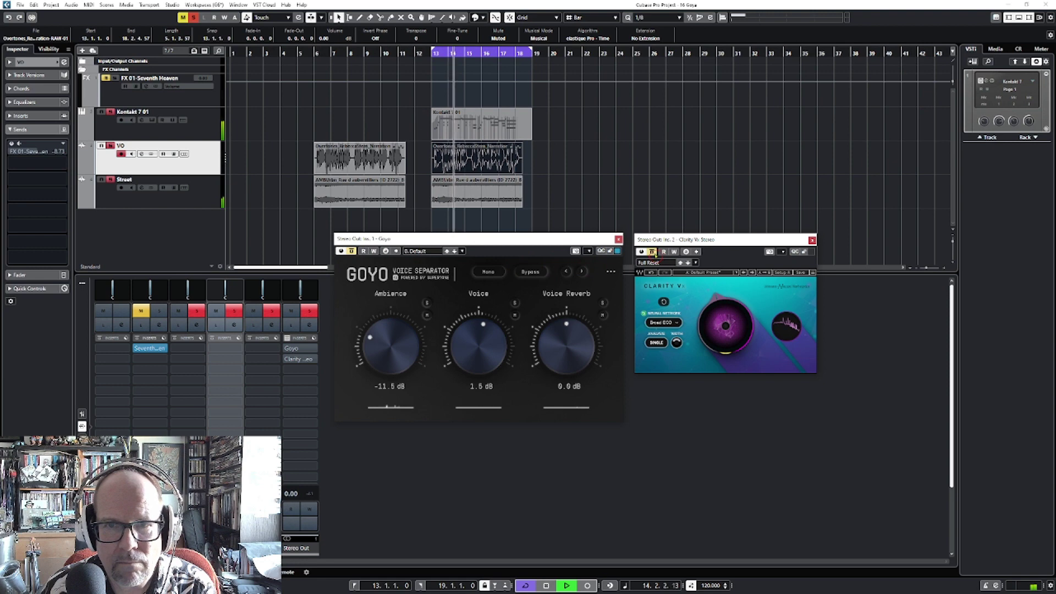
drag(392, 346, 391, 341)
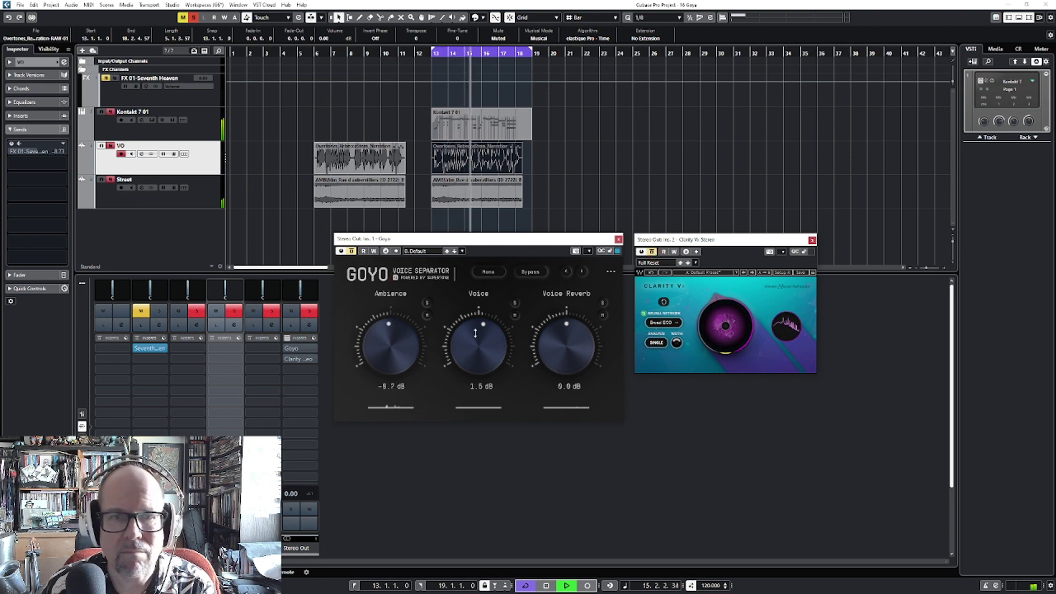
drag(476, 333, 477, 338)
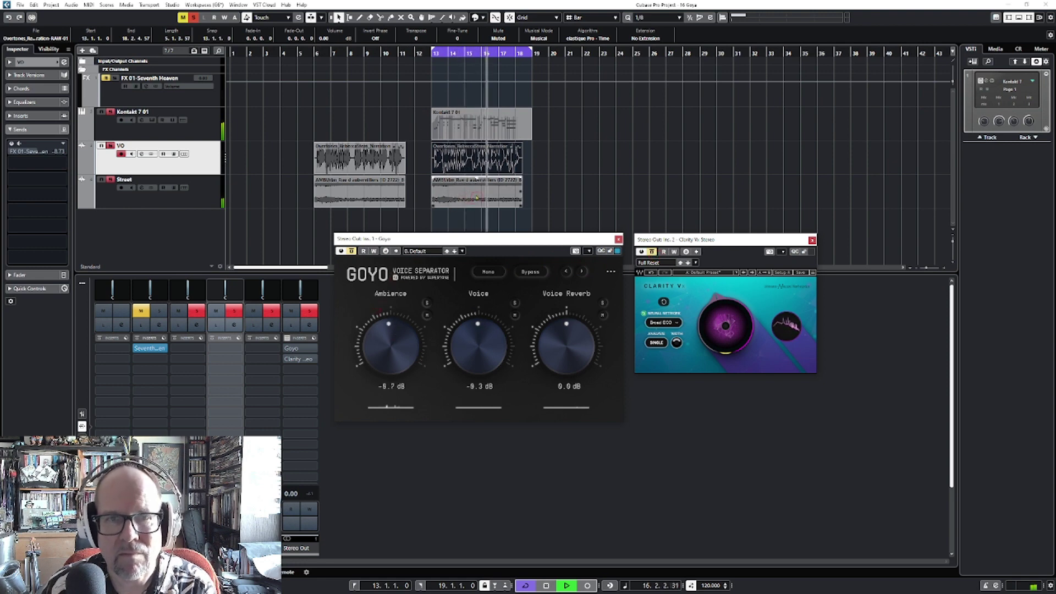
key(space)
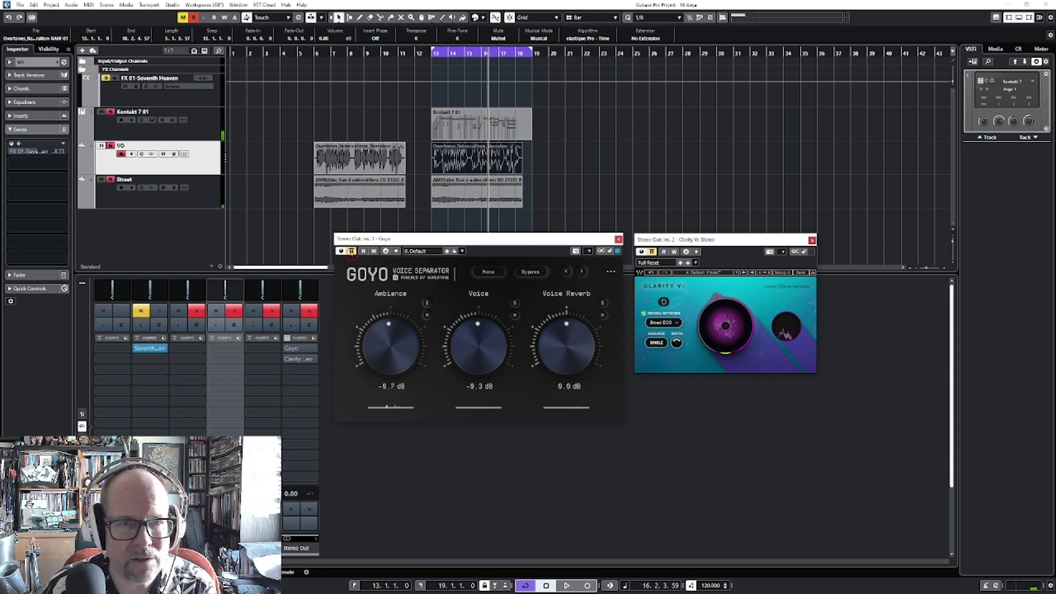
- Re-enable Goyo and rebalance its Ambience and Voice levels during playback
click(351, 251)
key(space)
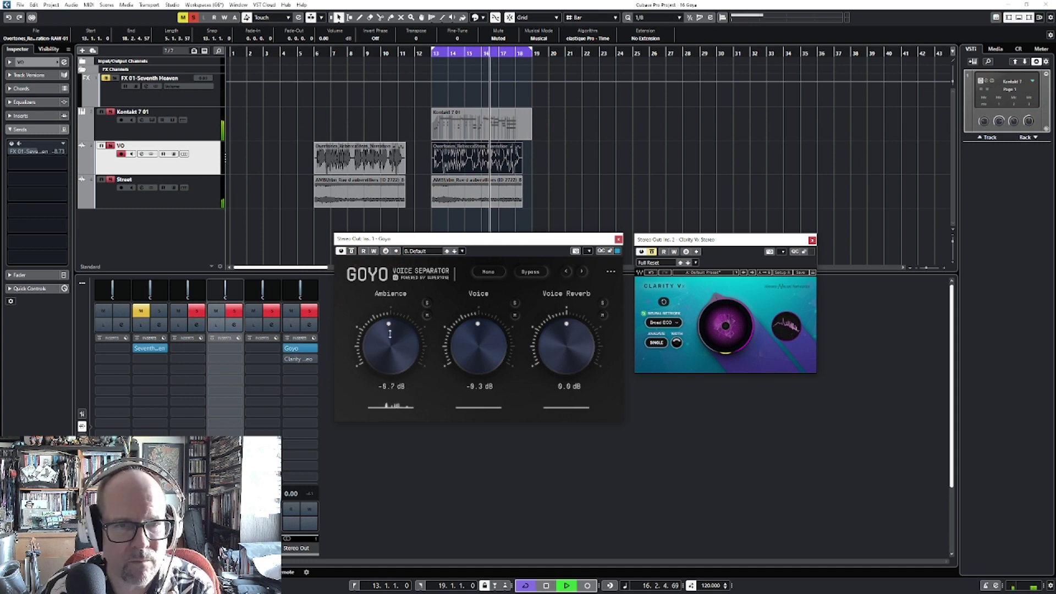
drag(388, 331, 388, 363)
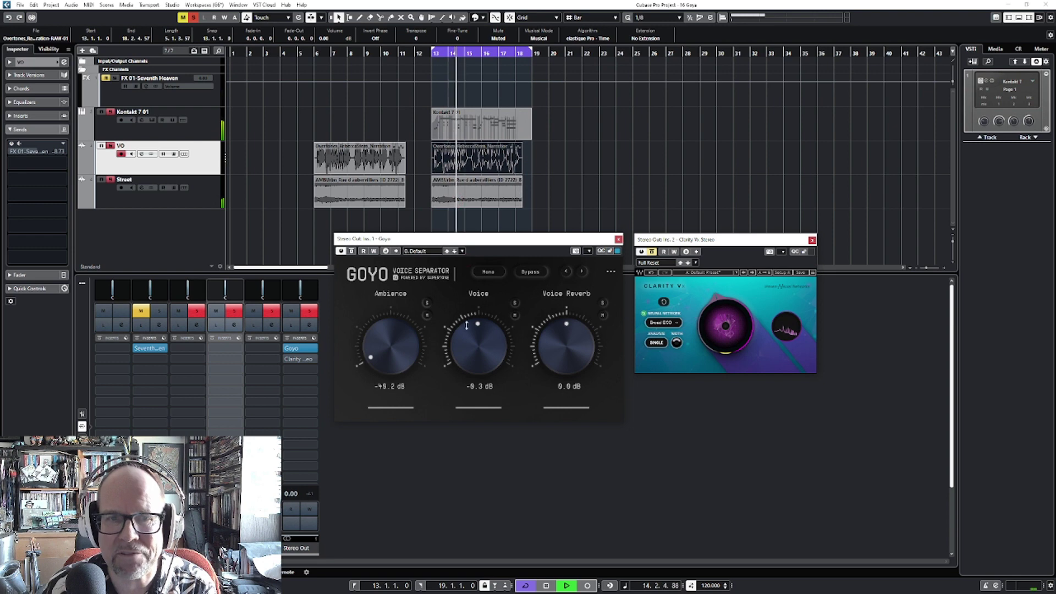
mouse_move(467, 325)
mouse_down()
mouse_move(468, 305)
mouse_move(468, 334)
mouse_up()
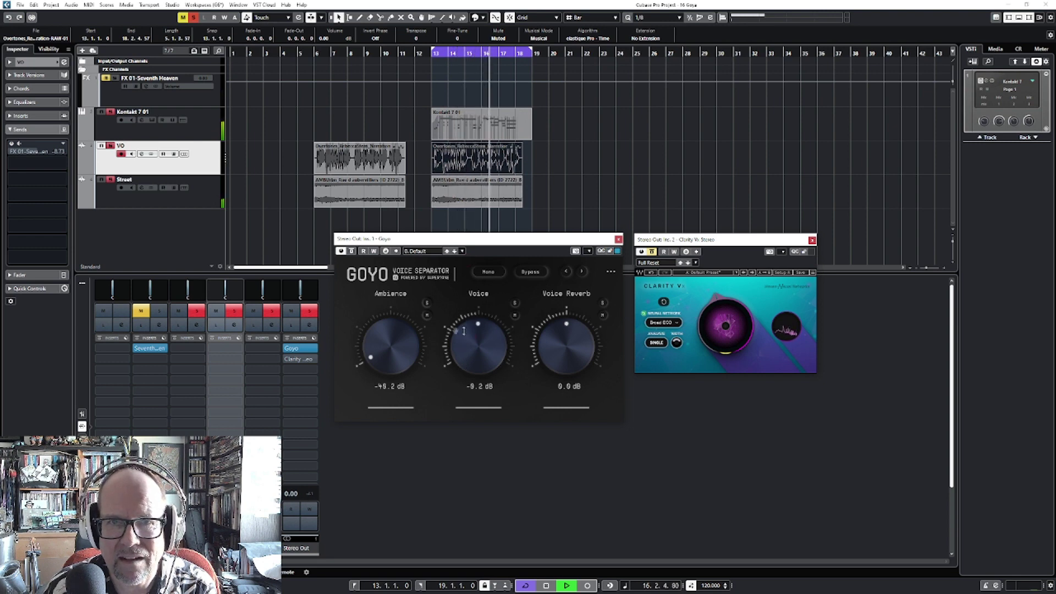
key(space)
drag(384, 352, 385, 333)
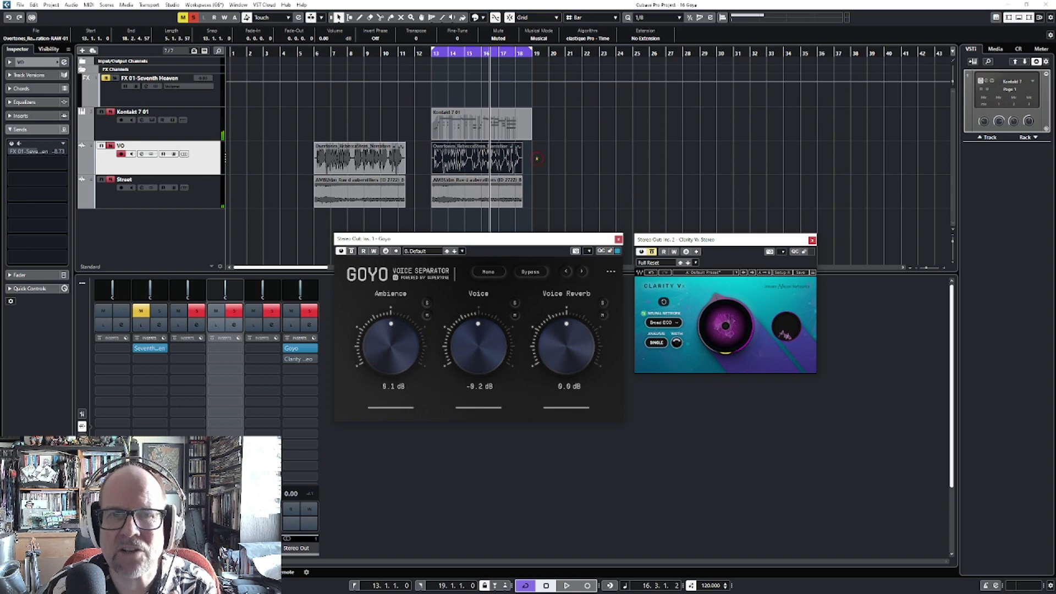
- Unmute the VO clip at bar 13 with the Mute tool
click(587, 163)
right_click(567, 139)
click(588, 136)
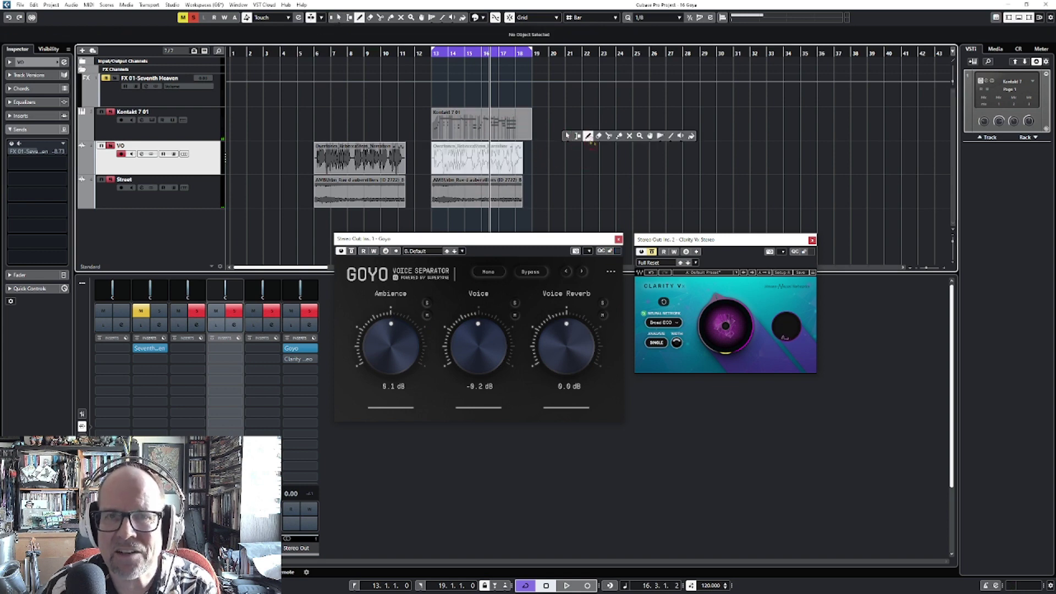
click(630, 135)
click(521, 158)
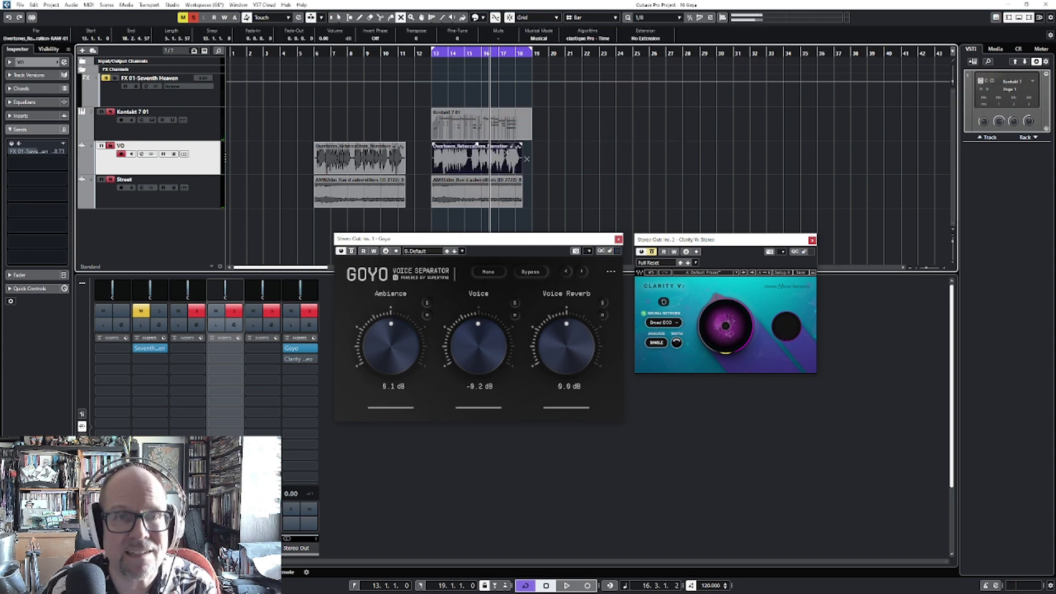
- Play the loop with Goyo bypassed, then re-enable Goyo on the output
key(space)
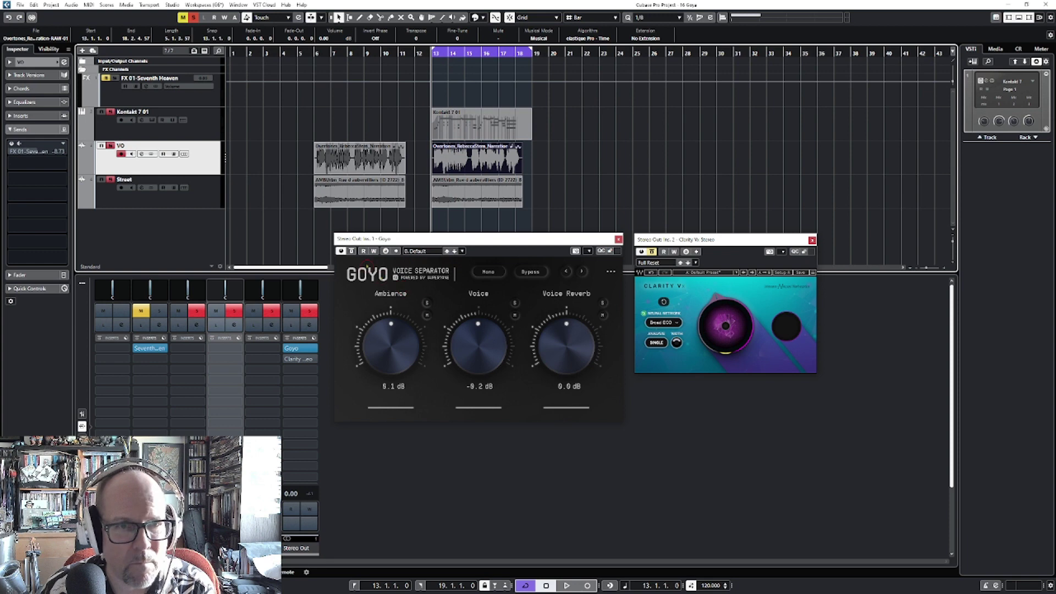
click(352, 251)
key(space)
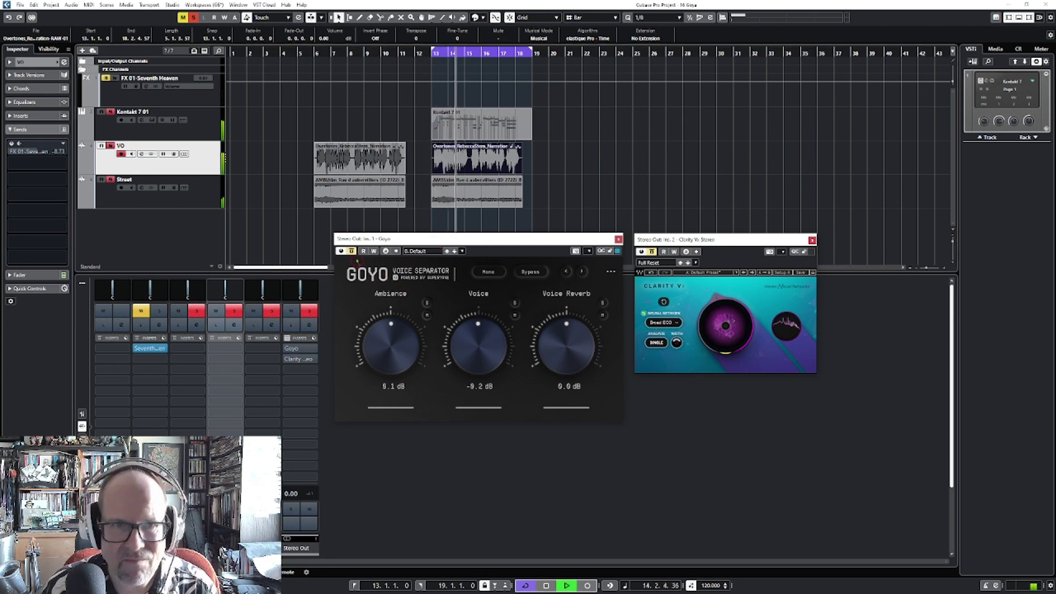
click(352, 251)
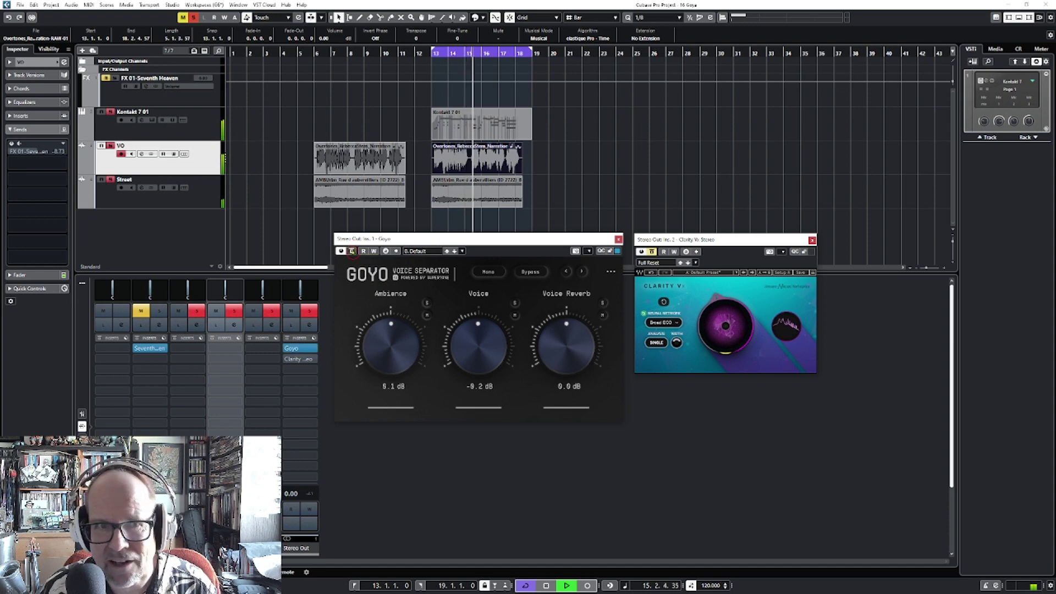
- Bring Goyo's Ambience down to -15.1 dB while the loop plays
drag(379, 324, 401, 337)
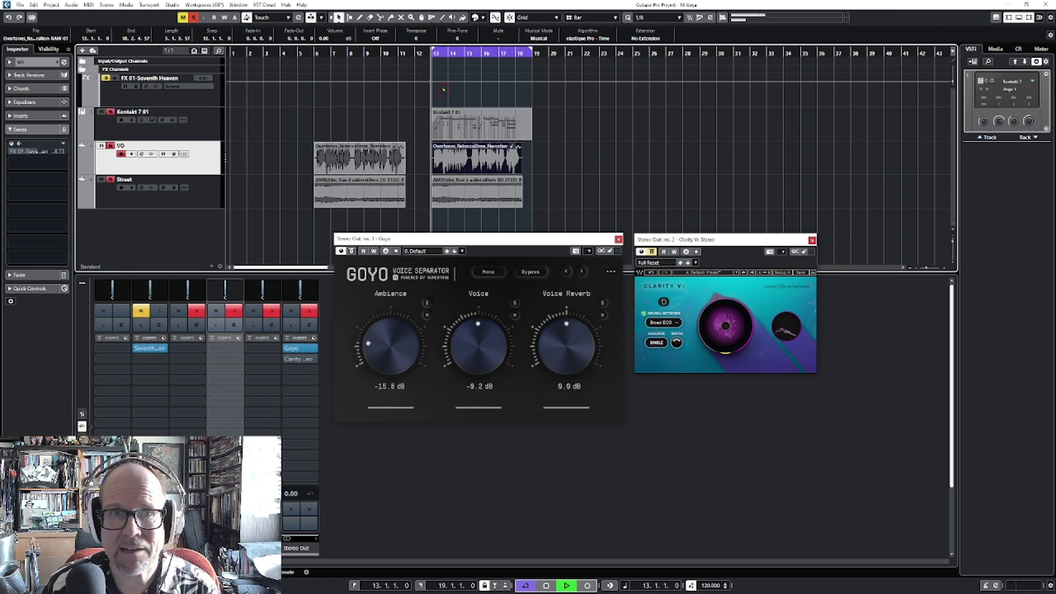
drag(370, 342, 374, 375)
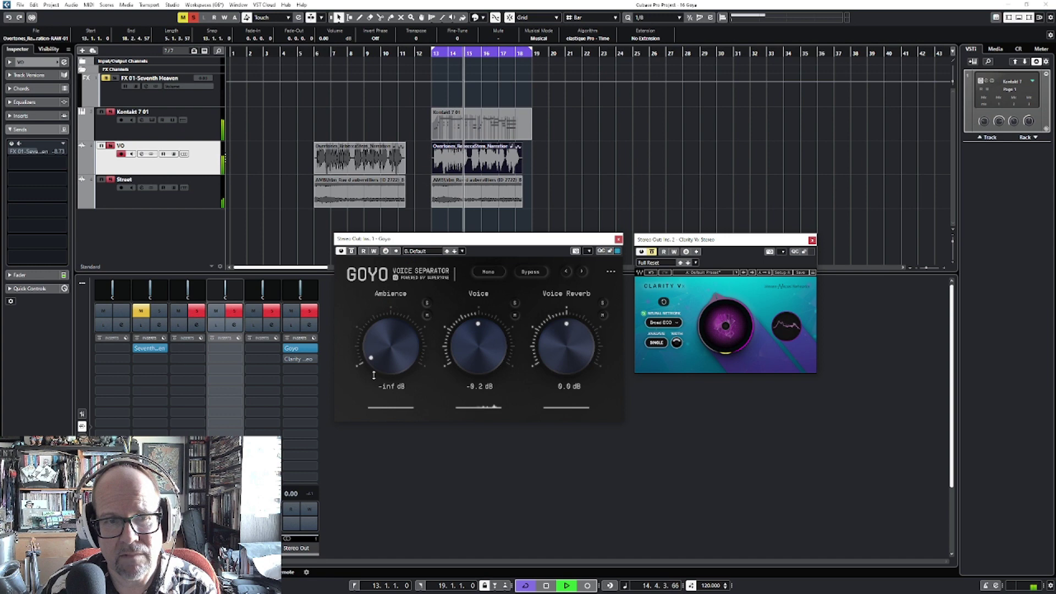
drag(373, 375, 373, 374)
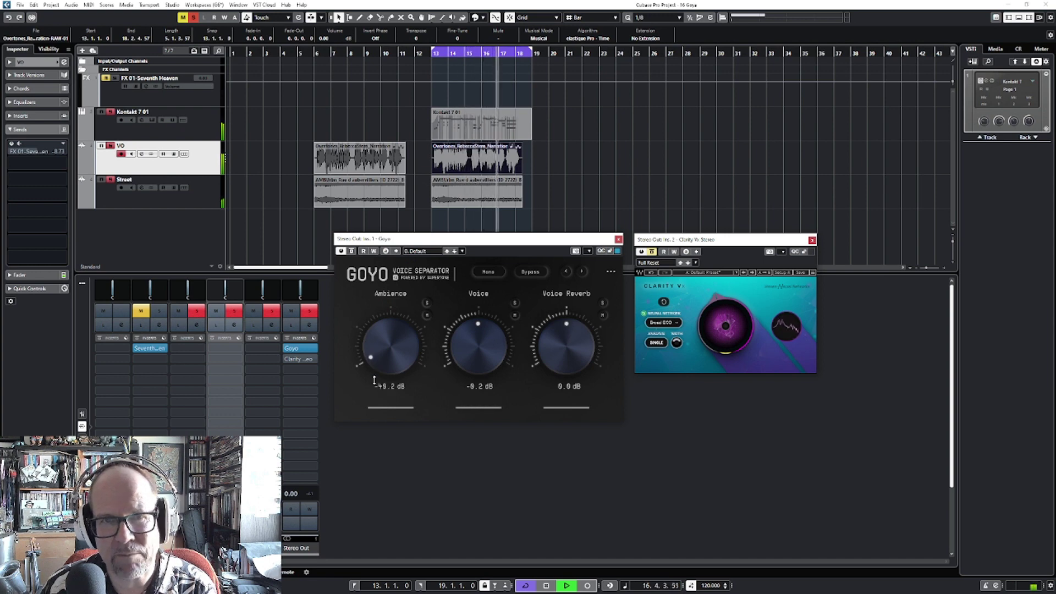
drag(374, 381, 369, 368)
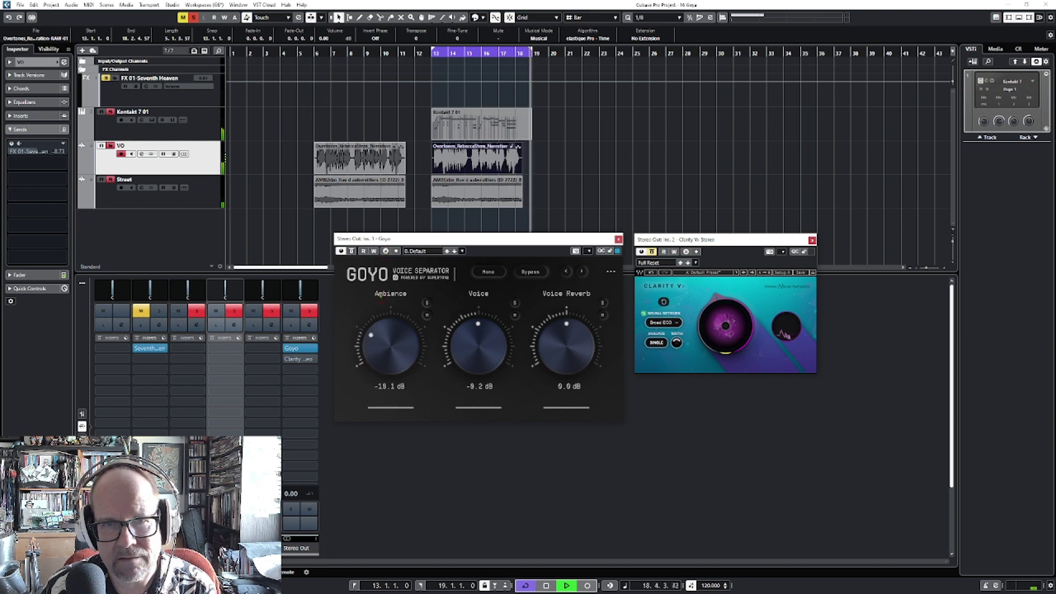
- Raise Goyo's Voice to 3.4 dB, then compare with Goyo bypassed and Ambience soloed
drag(480, 344, 481, 332)
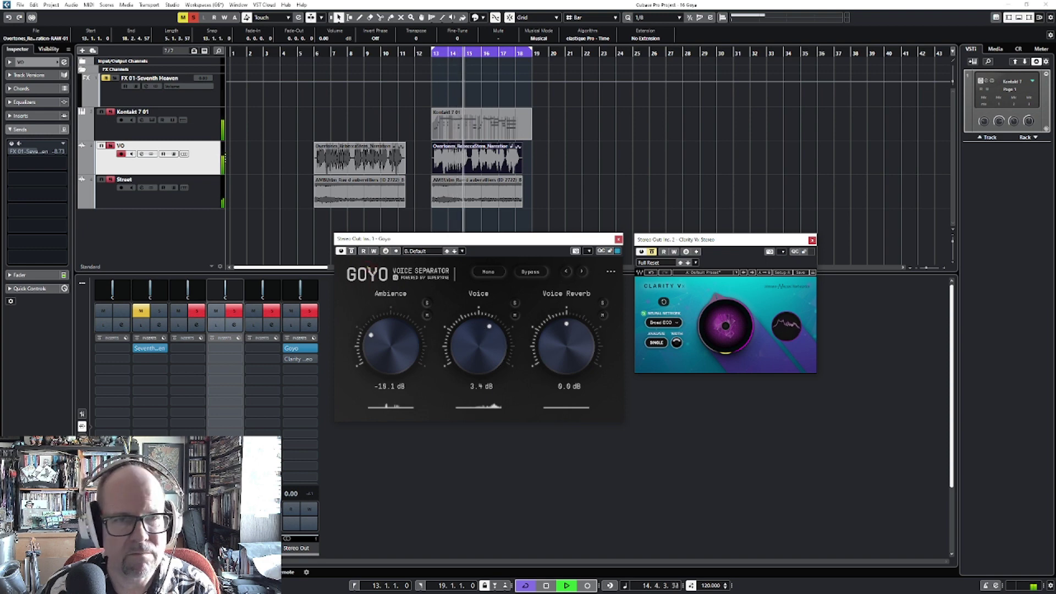
click(352, 252)
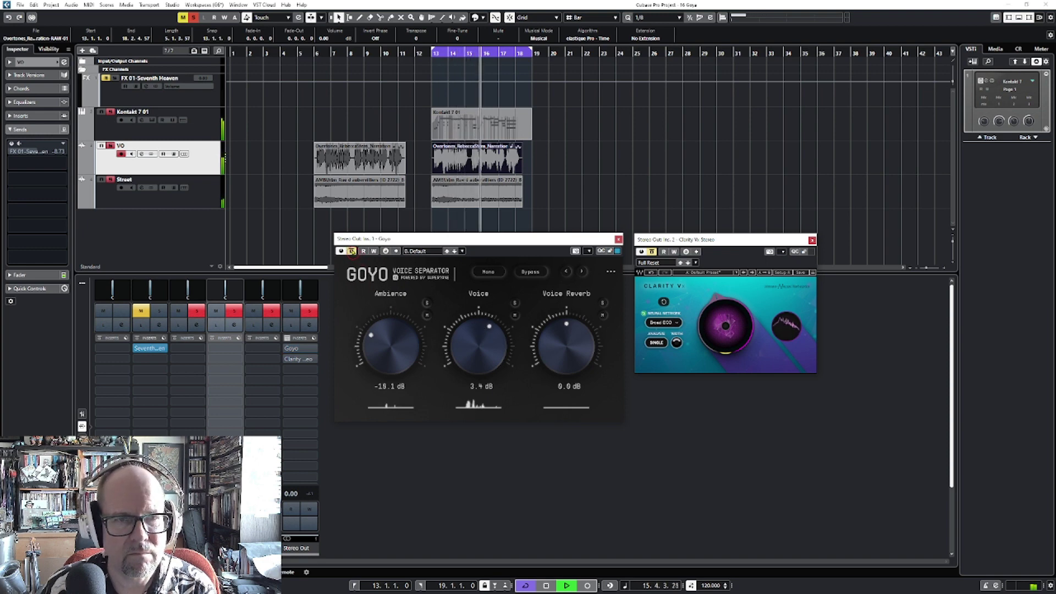
click(352, 252)
click(427, 304)
click(428, 303)
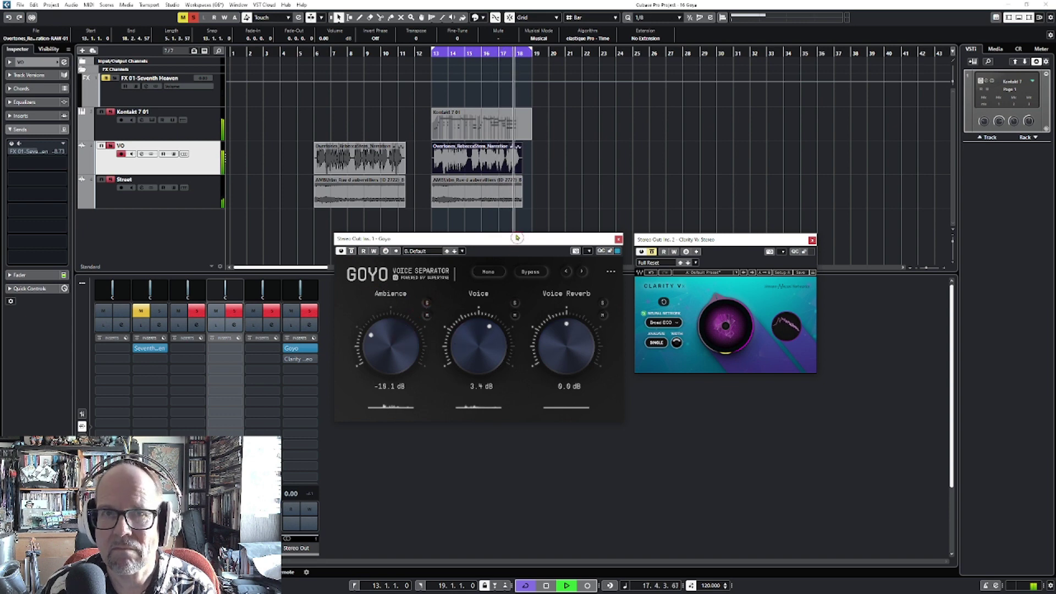
- Stop playback and set the loop range to the VO and Street clips at bars 6–10
key(space)
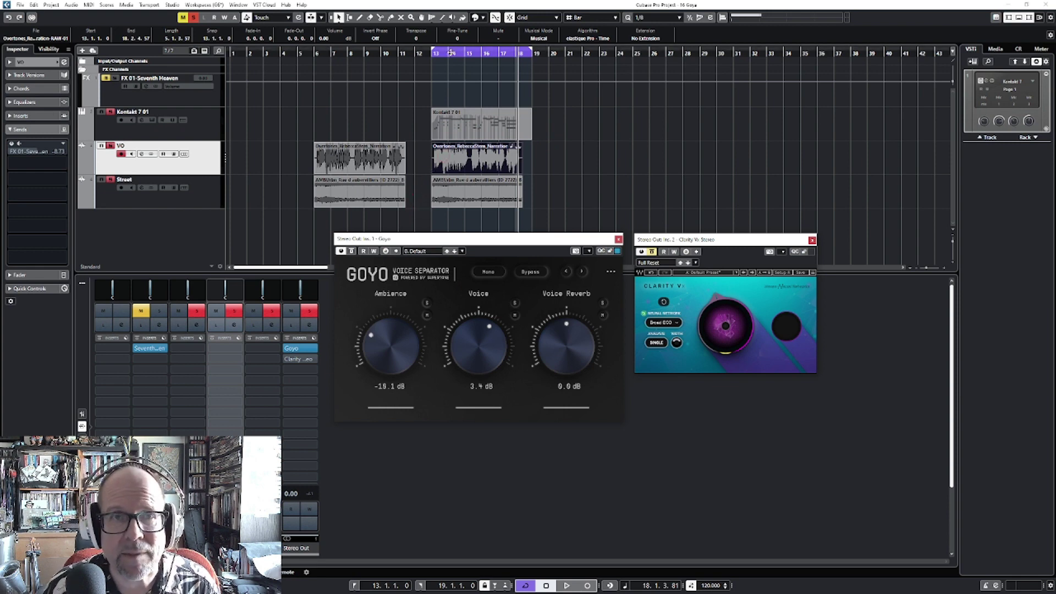
click(448, 53)
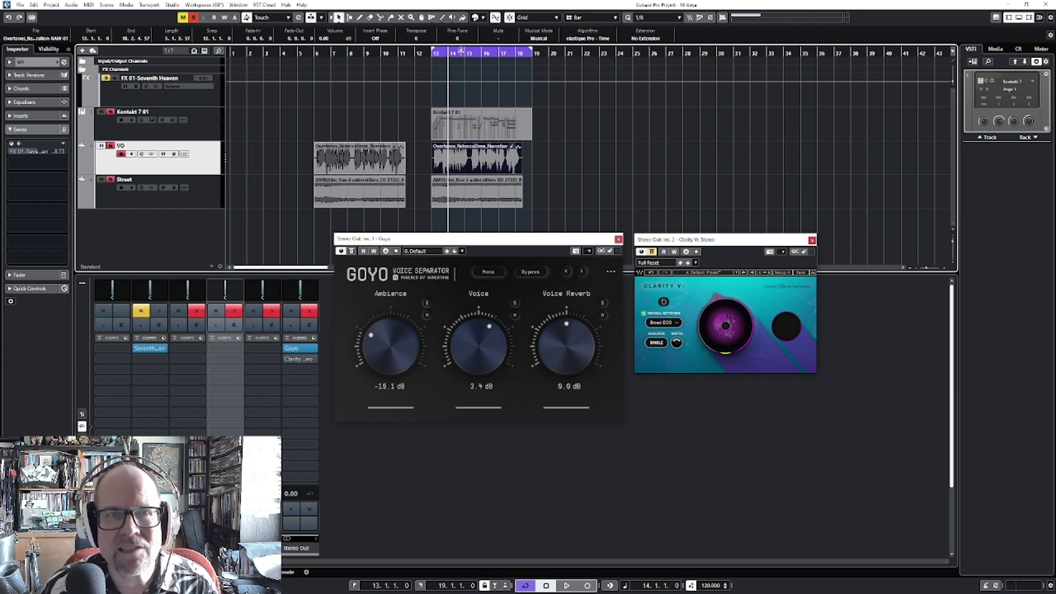
click(482, 54)
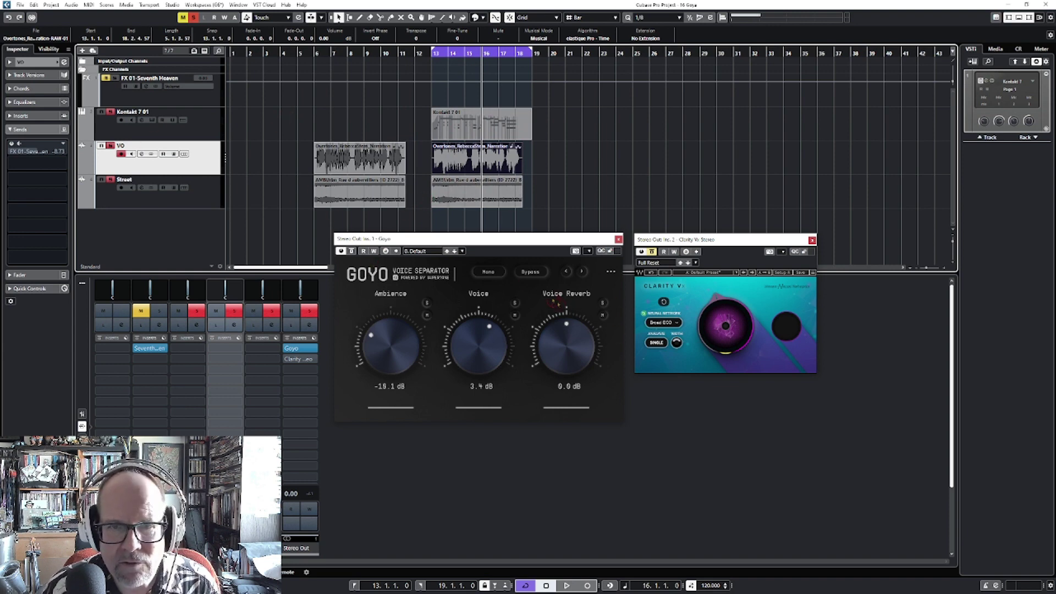
drag(321, 120, 353, 202)
key(p)
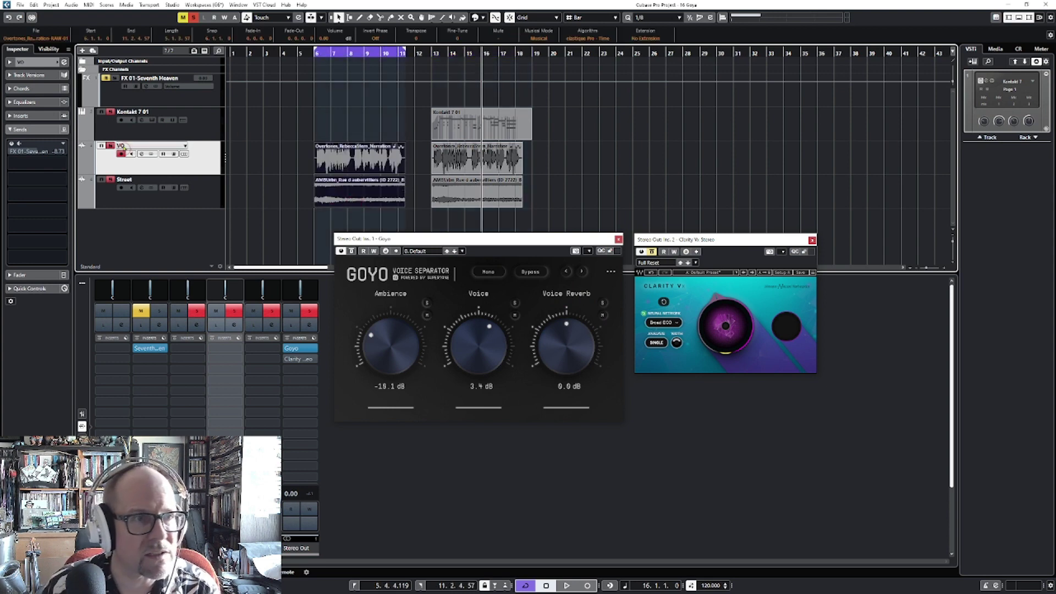
- Enable the VO send to FX 01-Seventh Heaven and start adjusting Goyo's knobs during playback
click(11, 144)
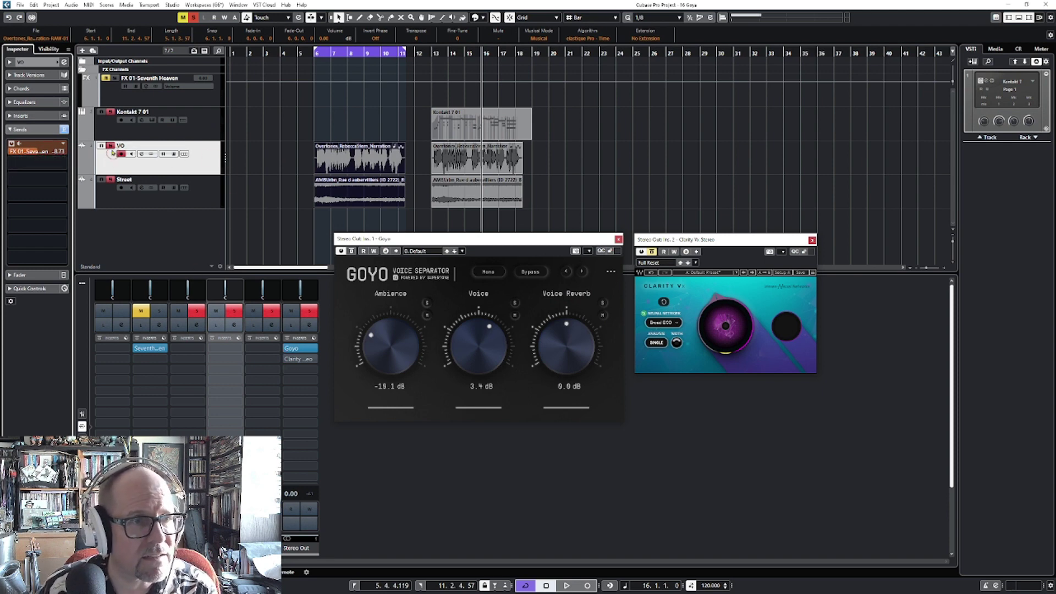
key(space)
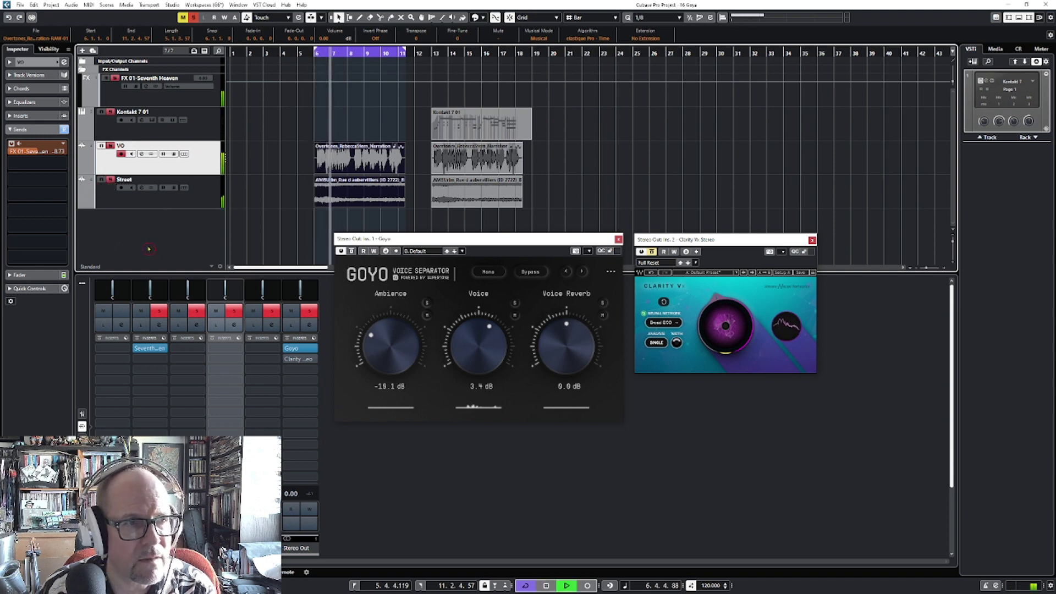
drag(360, 326, 378, 322)
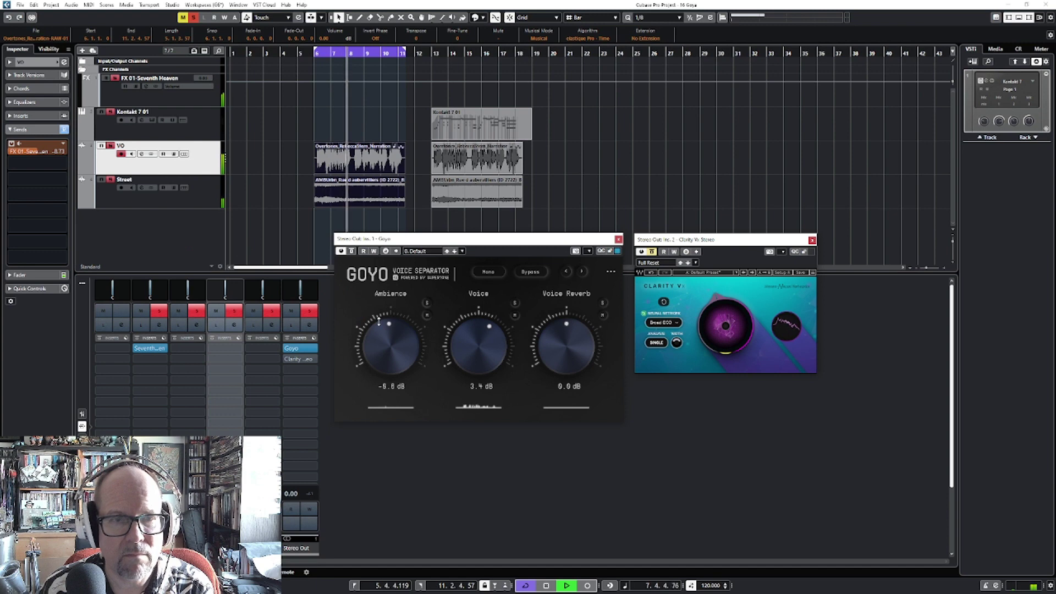
mouse_move(470, 337)
mouse_down()
mouse_move(482, 310)
mouse_move(468, 335)
mouse_up()
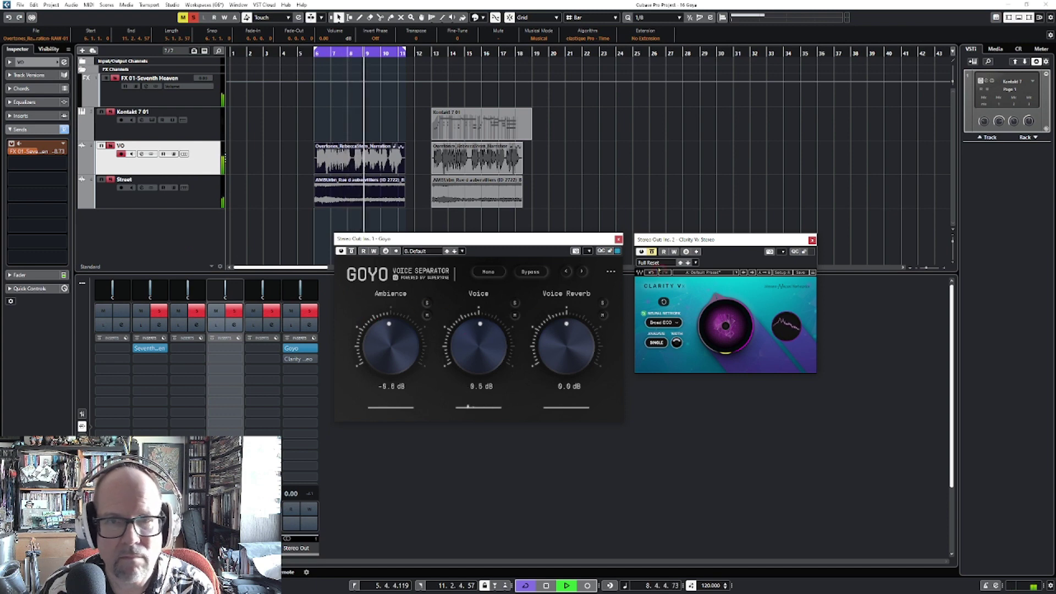
mouse_move(566, 325)
mouse_down()
mouse_move(550, 359)
mouse_move(536, 330)
mouse_move(569, 324)
mouse_up()
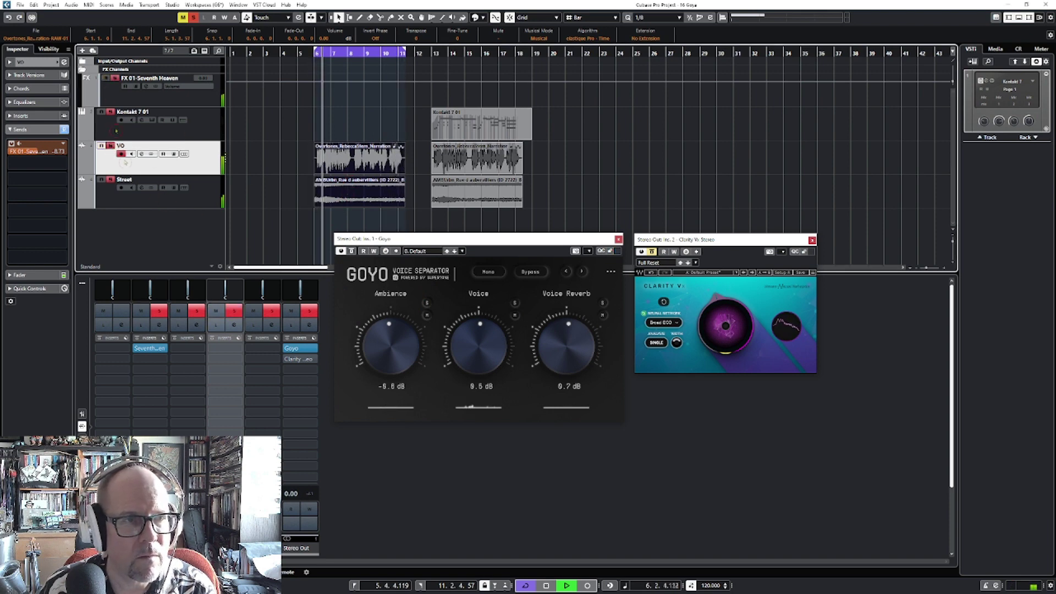
drag(390, 326, 384, 359)
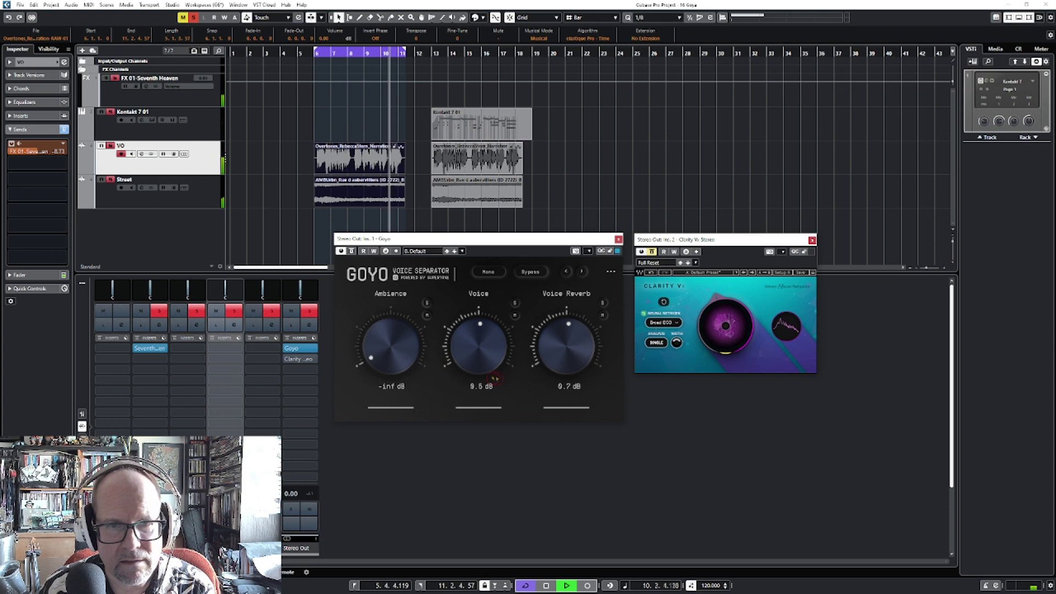
- Settle Goyo at Ambience -18.2 dB and Voice 2.1 dB with reduced Voice Reverb, then mute Street
drag(563, 334, 546, 351)
drag(478, 353, 479, 347)
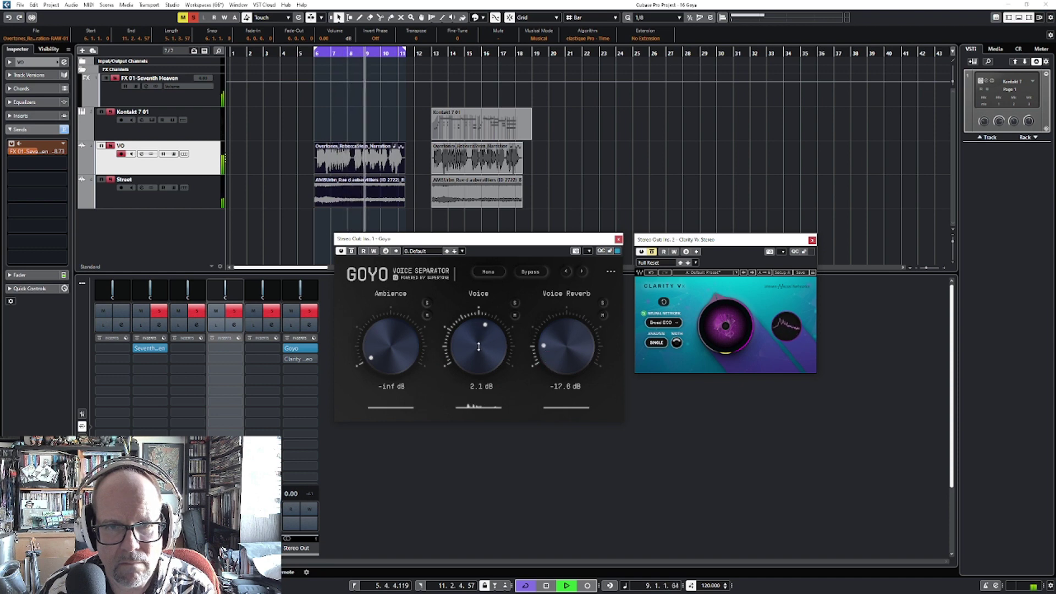
mouse_move(388, 350)
mouse_down()
mouse_move(387, 324)
mouse_move(385, 345)
mouse_up()
drag(540, 338, 536, 356)
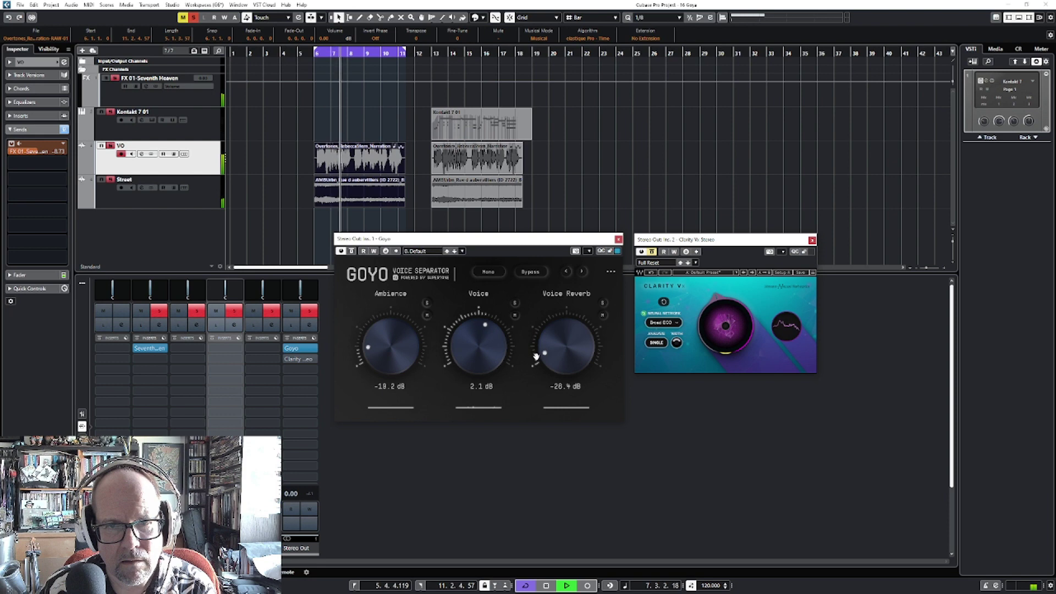
key(space)
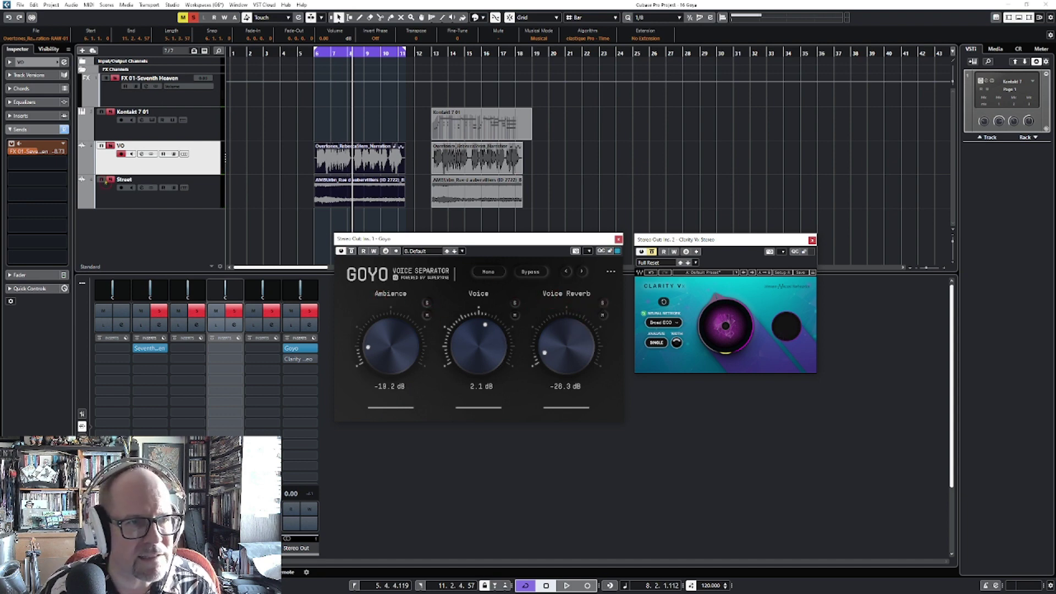
click(101, 179)
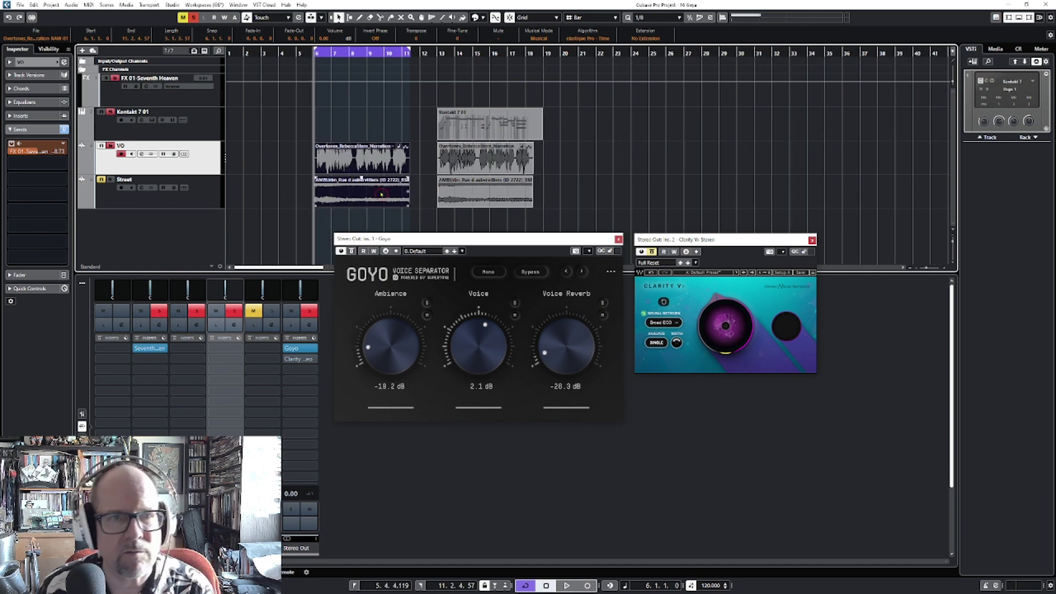
- Set Goyo to Ambience 6.3 dB, Voice -9.8 dB, Voice Reverb -39.9 dB, then A/B with bypass
key(space)
drag(377, 344, 380, 322)
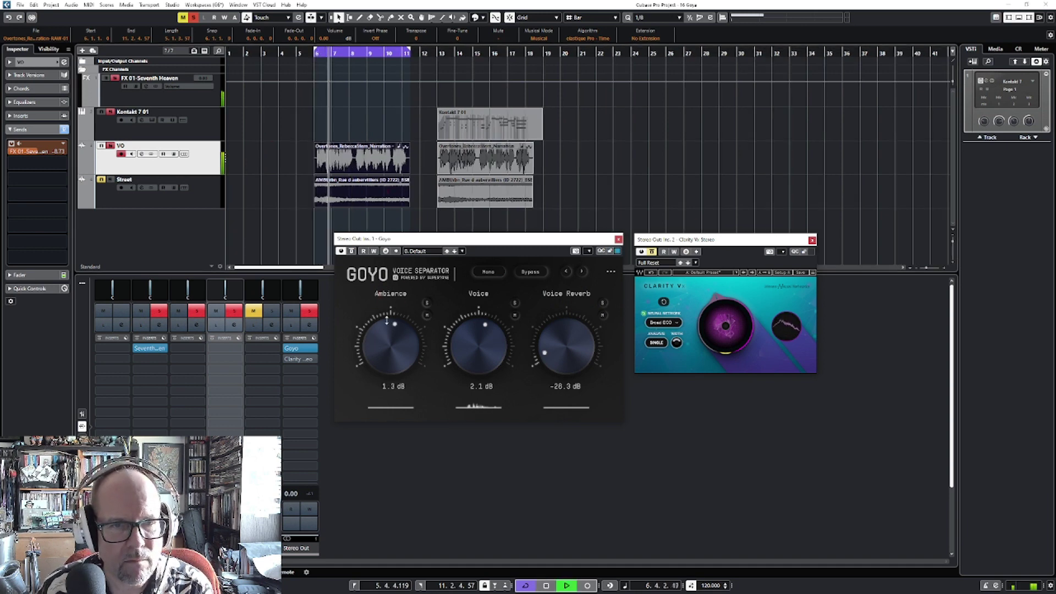
drag(485, 337, 485, 374)
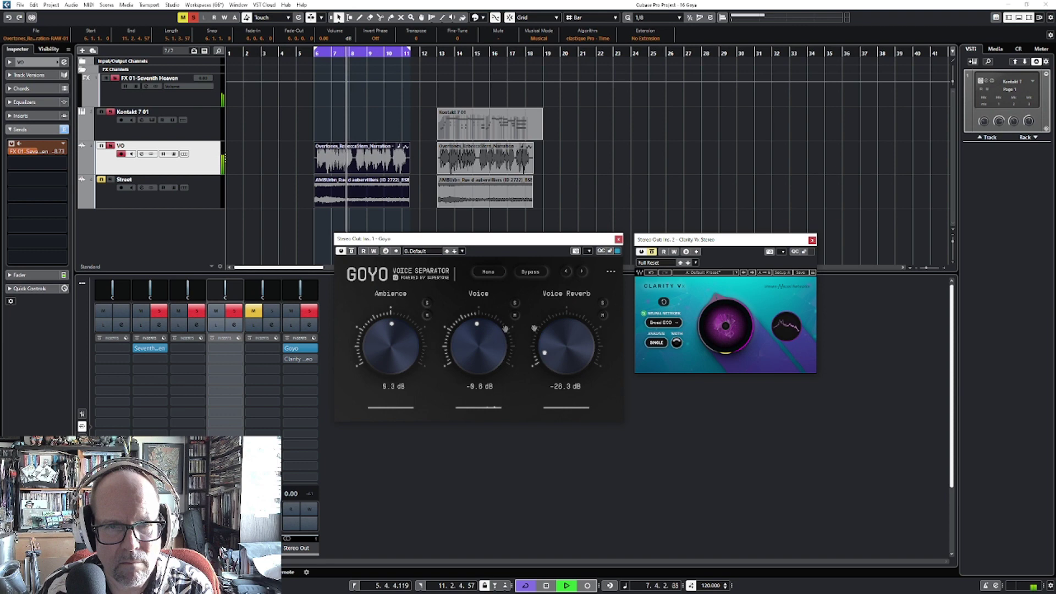
drag(567, 341, 541, 438)
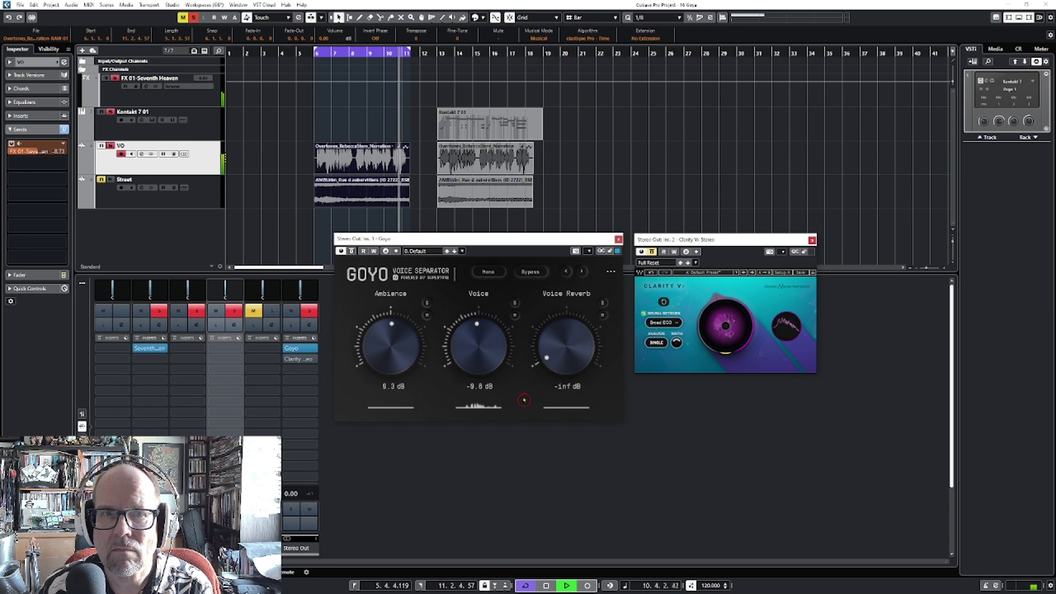
drag(544, 352, 565, 378)
click(351, 250)
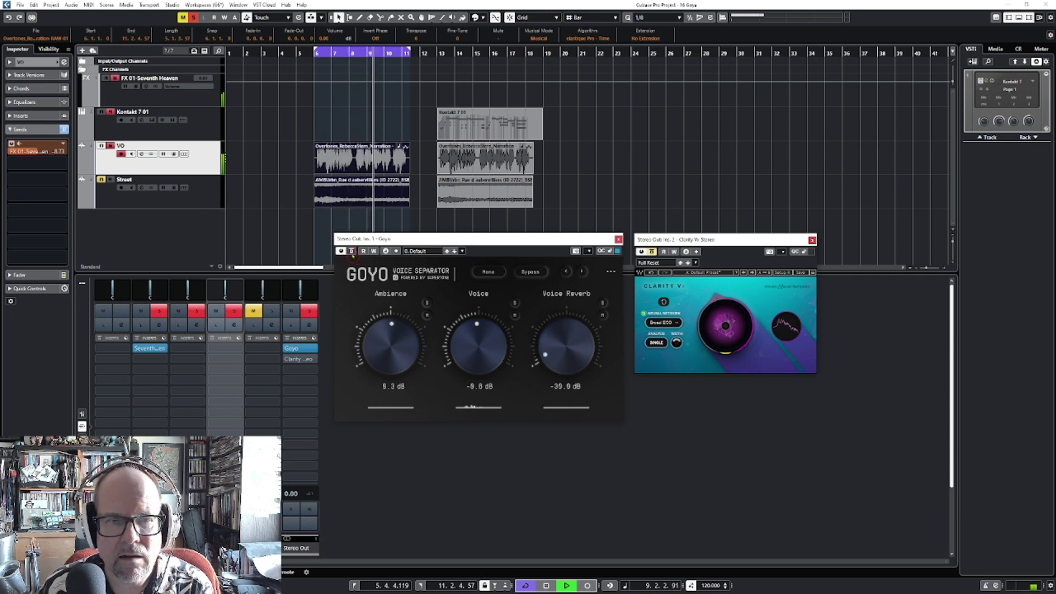
click(352, 251)
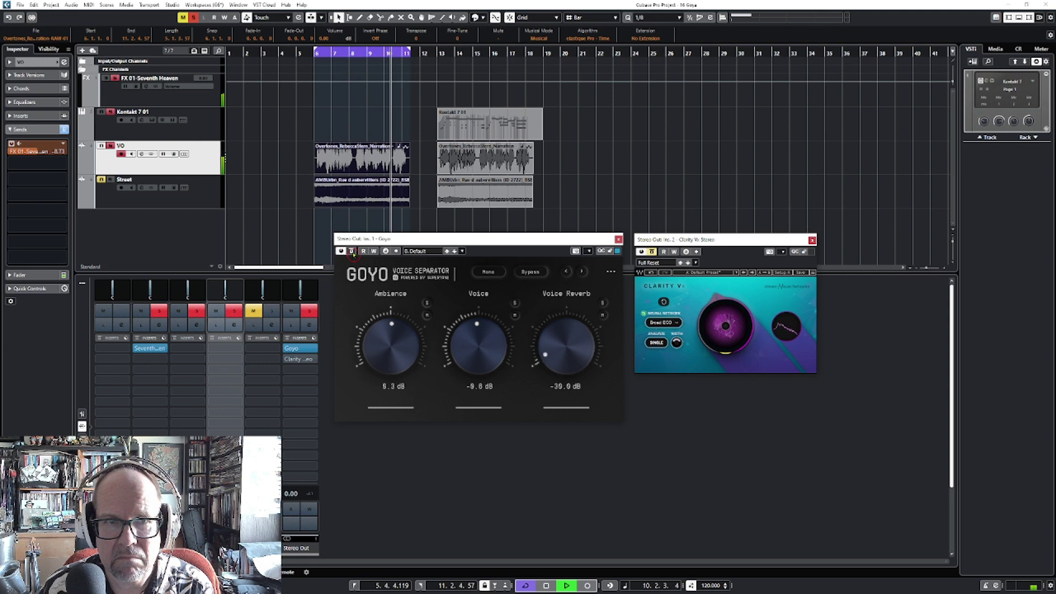